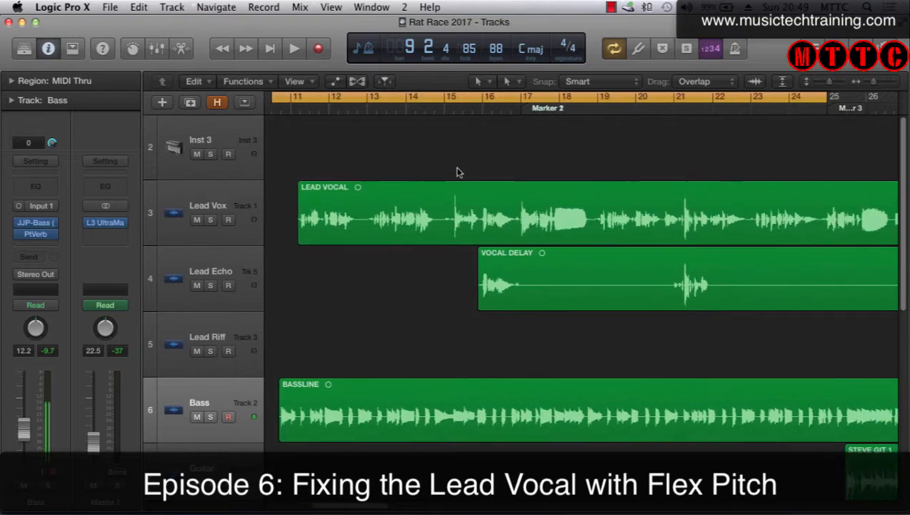
Solo the Lead Vox track and duplicate it with its channel settings as a new track directly below
click(110, 7)
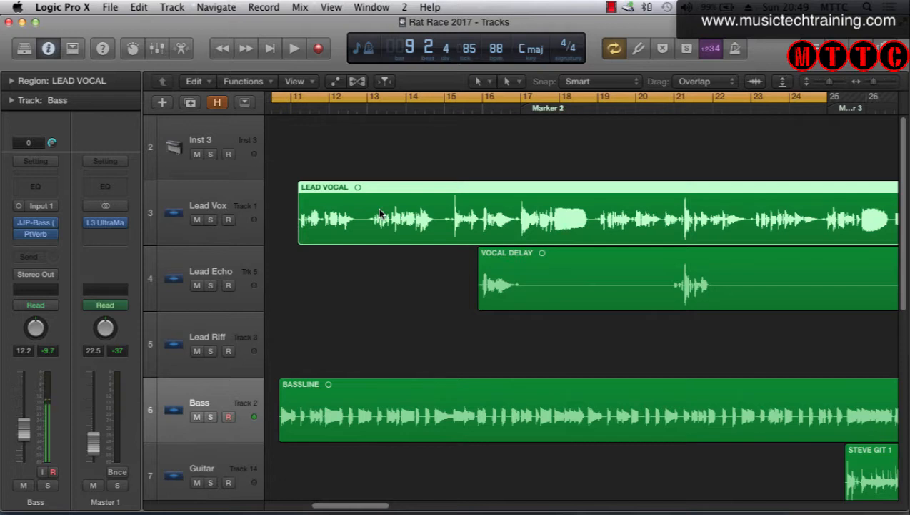
scroll(381, 213, right, 1)
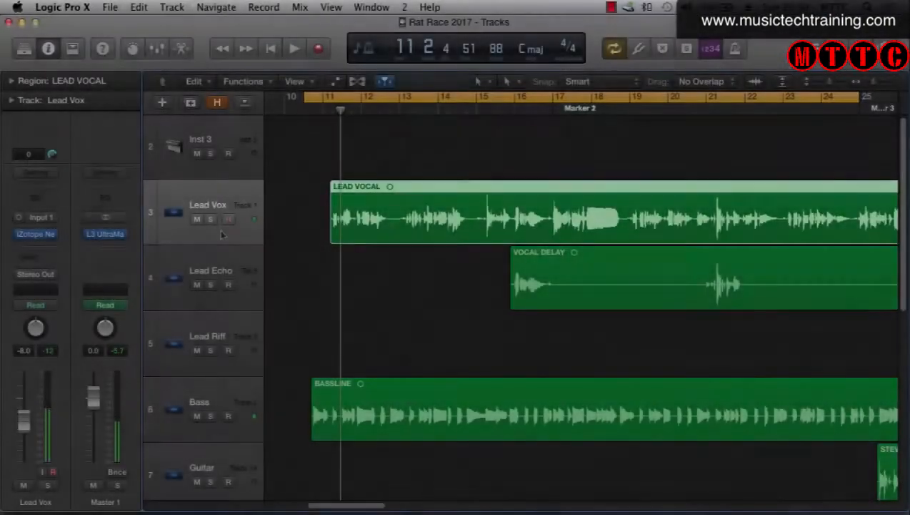
click(213, 222)
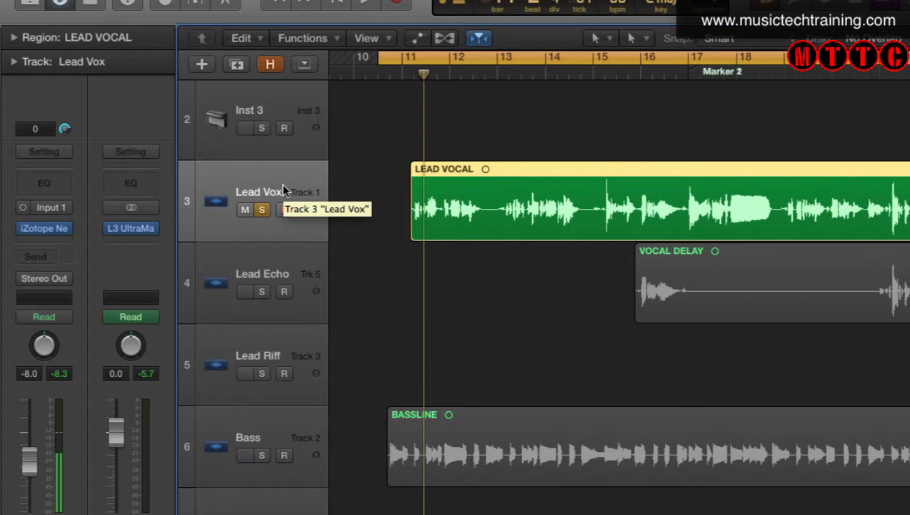
key(super+d)
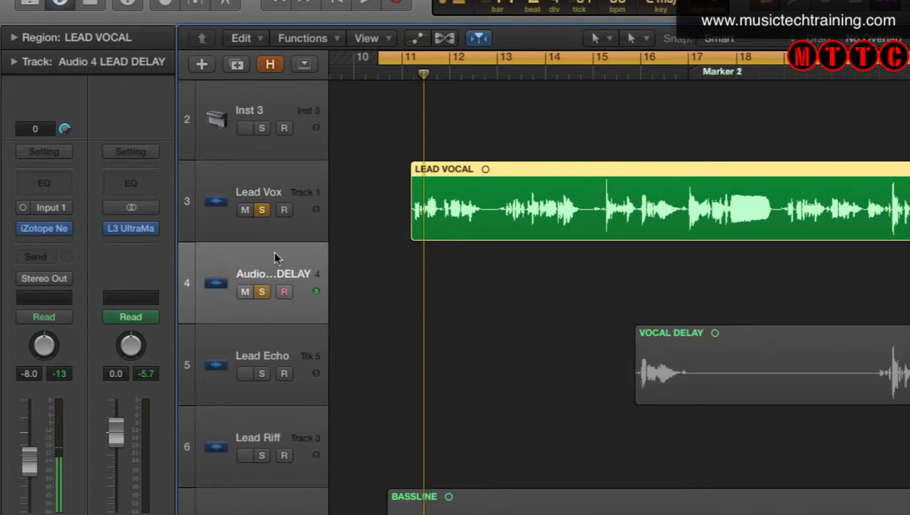
click(236, 197)
click(244, 260)
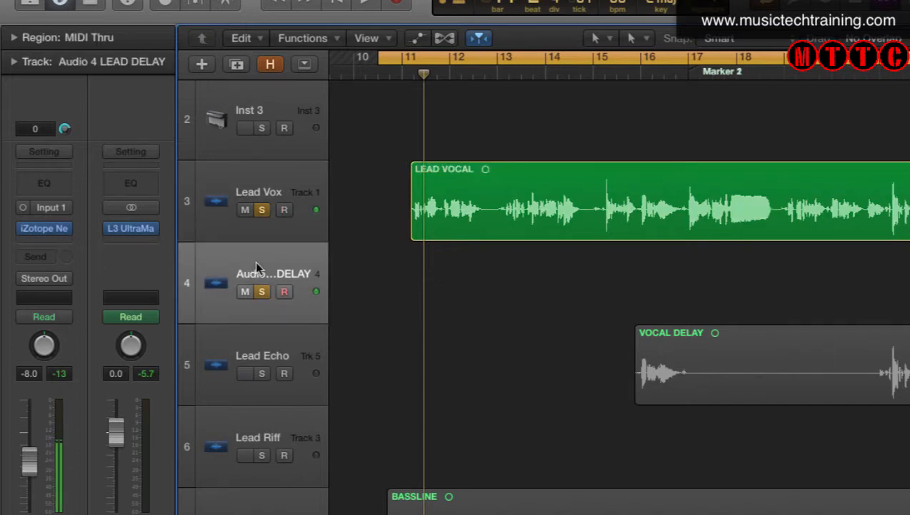
Copy the LEAD VOCAL region onto the duplicated track at the same timeline position
click(486, 221)
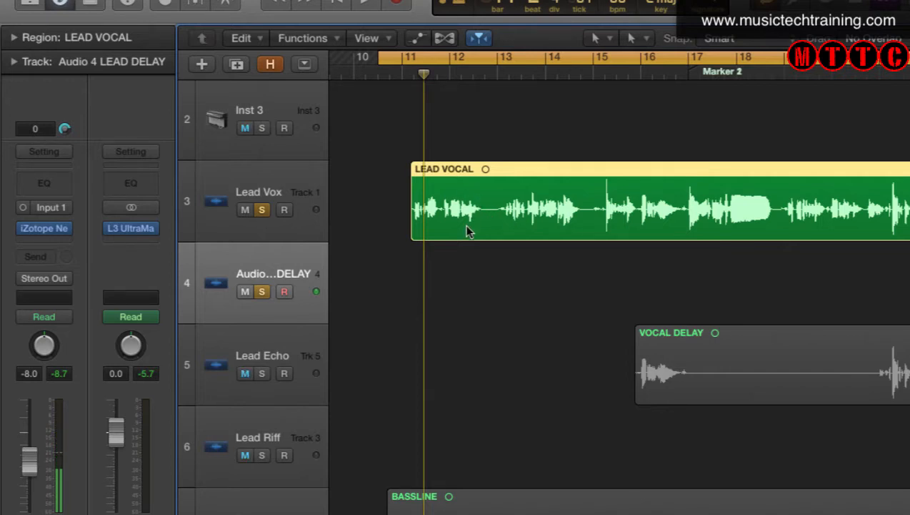
drag(466, 230, 468, 267)
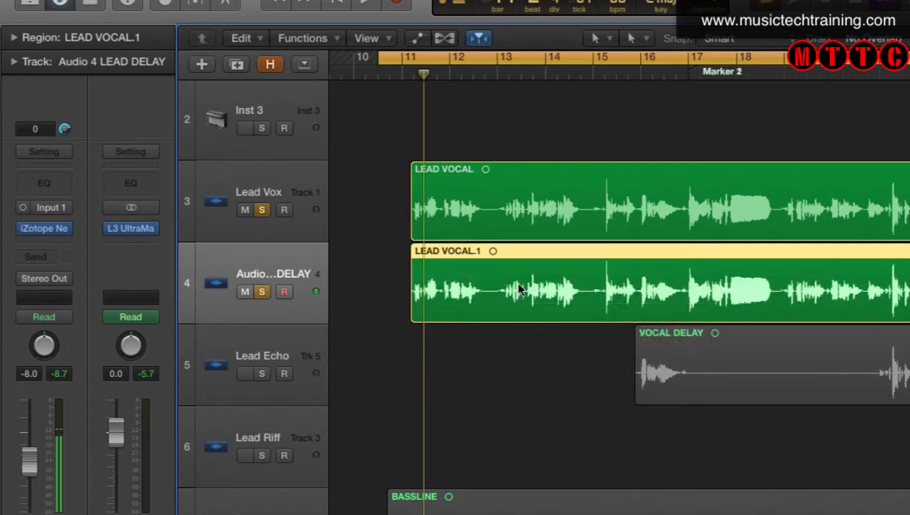
click(499, 193)
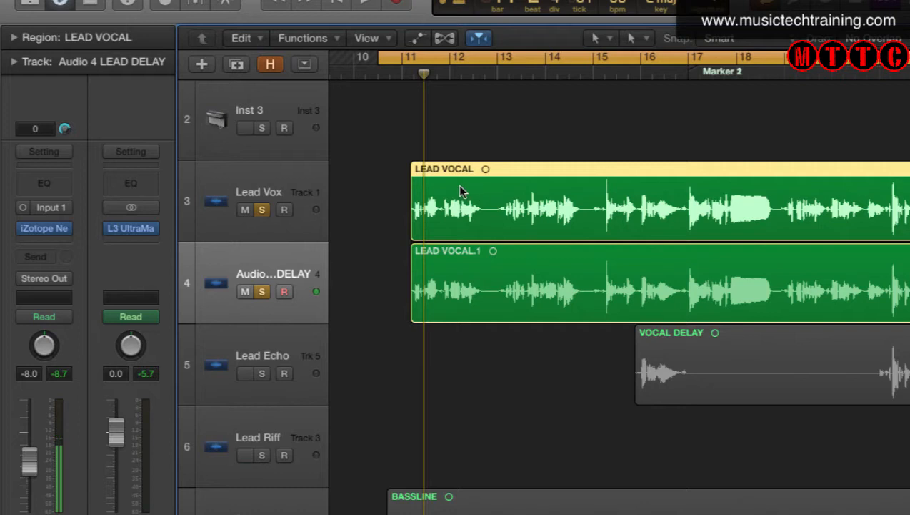
Convert the copied vocal region to a new WAVE audio file named Harmony, keeping the original sample rate and bit depth
click(527, 284)
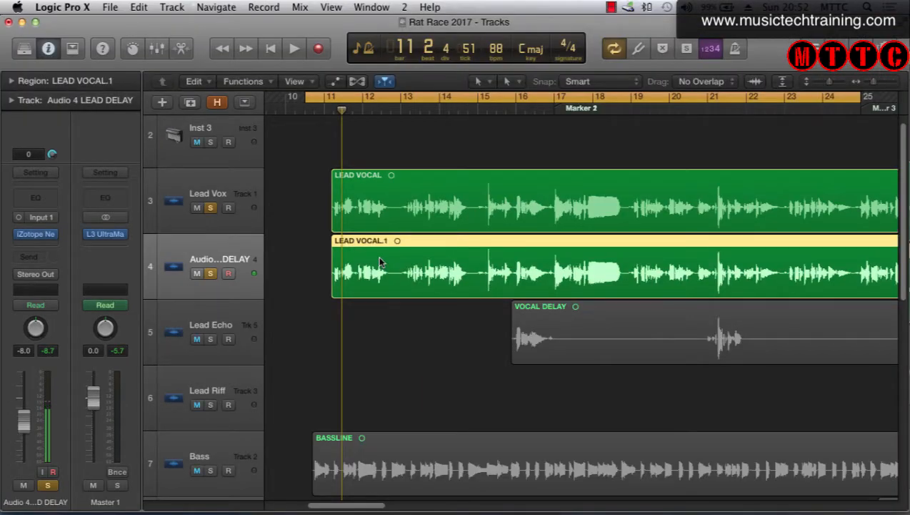
key(alt+super+f)
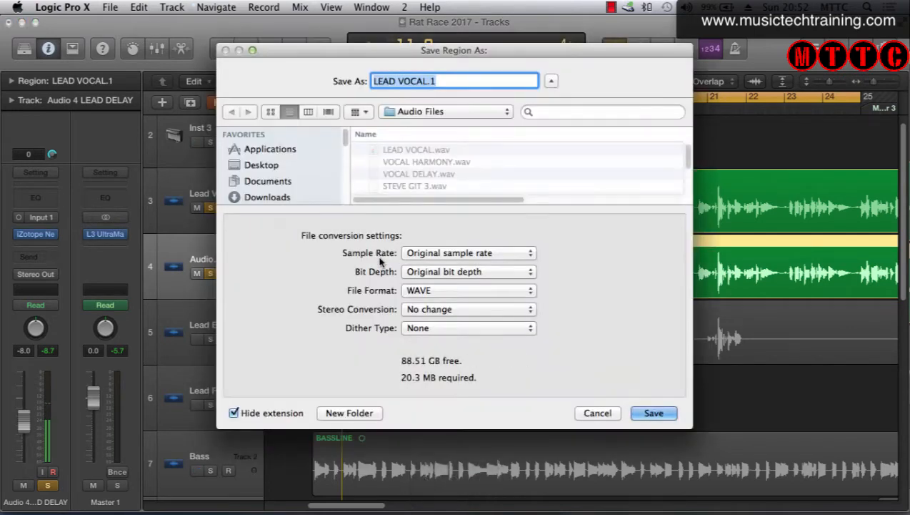
click(450, 81)
key(BackSpace)
key(BackSpace)
key(BackSpace)
key(BackSpace)
key(BackSpace)
key(BackSpace)
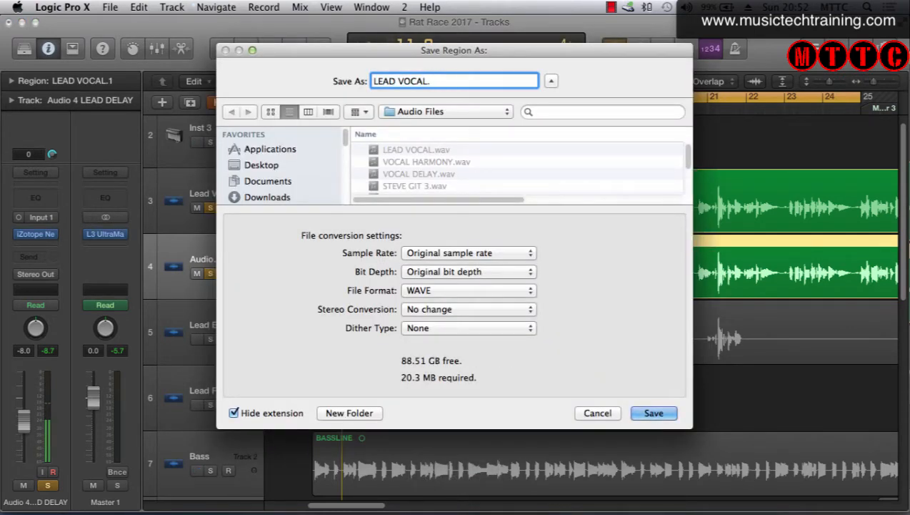
key(BackSpace)
key(BackSpace)
key(BackSpace)
key(BackSpace)
key(BackSpace)
key(BackSpace)
text(Harmony)
key(Return)
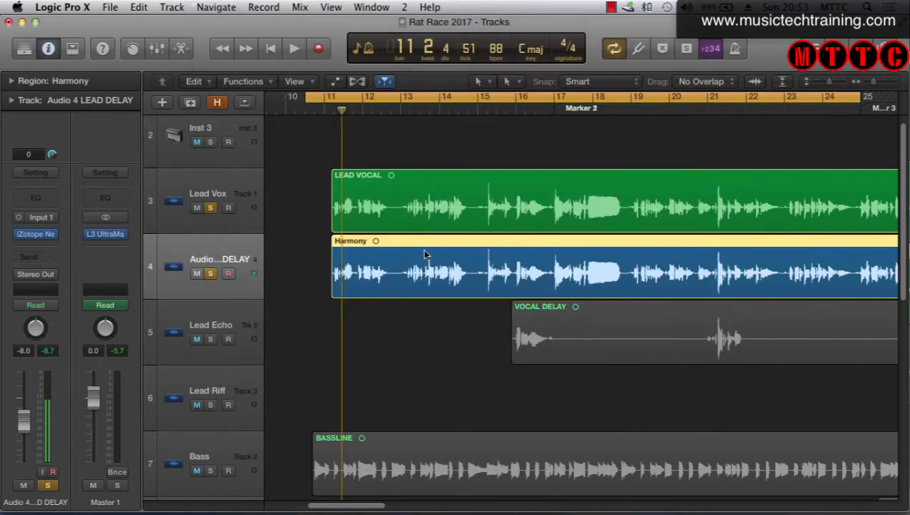
Mute the duplicated track holding the Harmony region and select the LEAD VOCAL region
scroll(443, 250, down, 1)
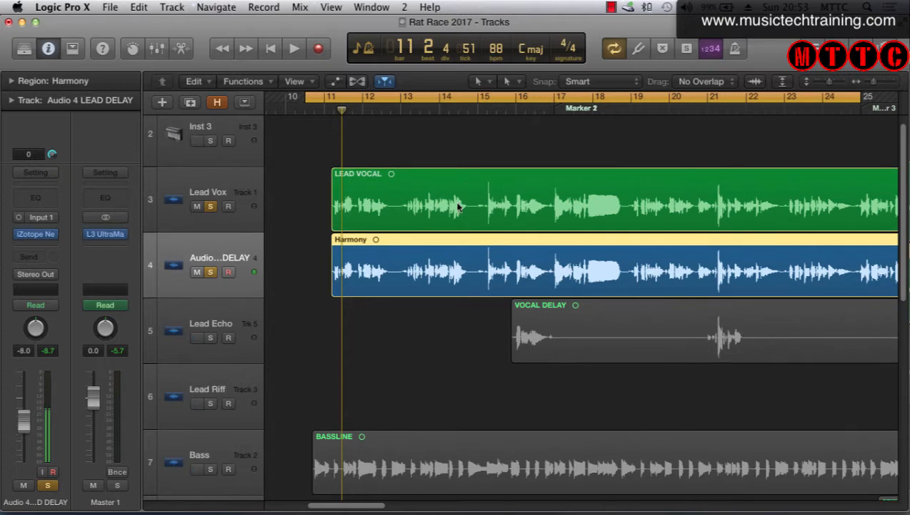
scroll(458, 206, up, 1)
click(459, 207)
click(418, 263)
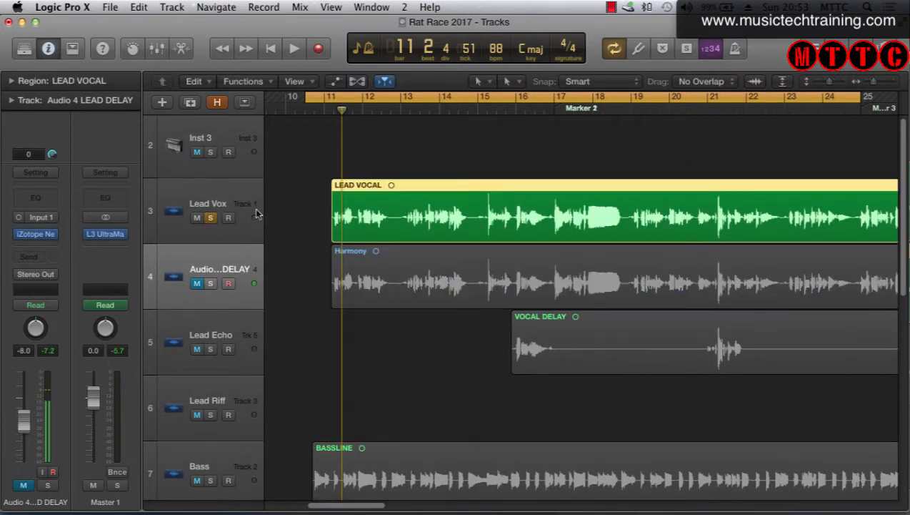
Switch off the Delay and Reverb modules in the muted track's iZotope Nectar plug-in
mouse_move(21, 237)
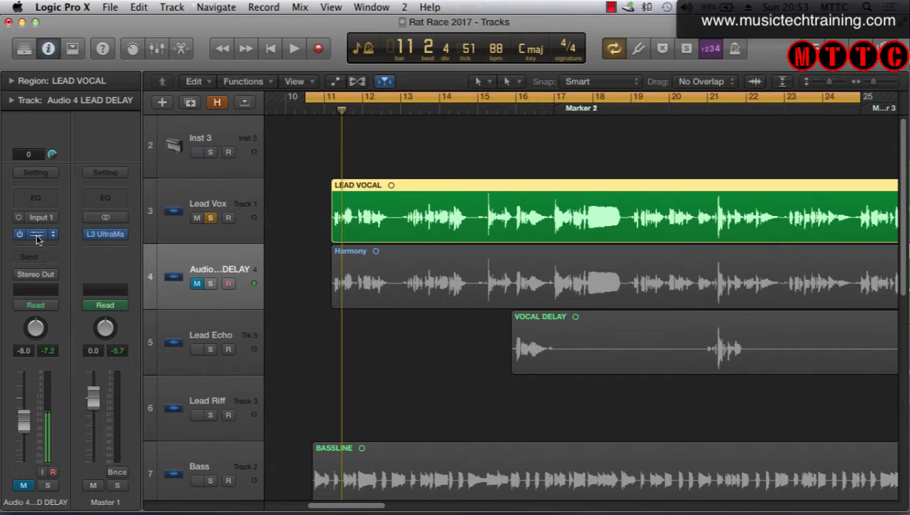
click(37, 235)
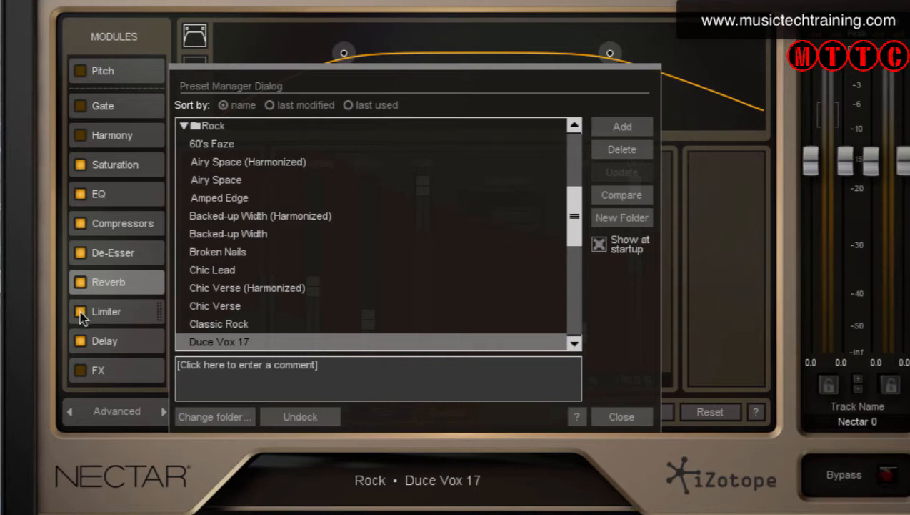
click(80, 339)
click(80, 282)
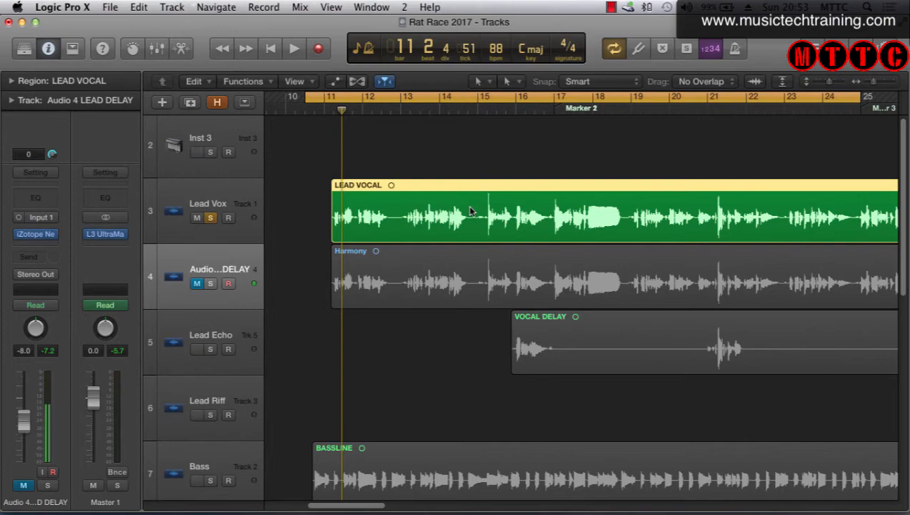
Enable Flex with Flex Pitch mode on the Lead Vox track and turn Flex off for the duplicated Harmony track
click(358, 81)
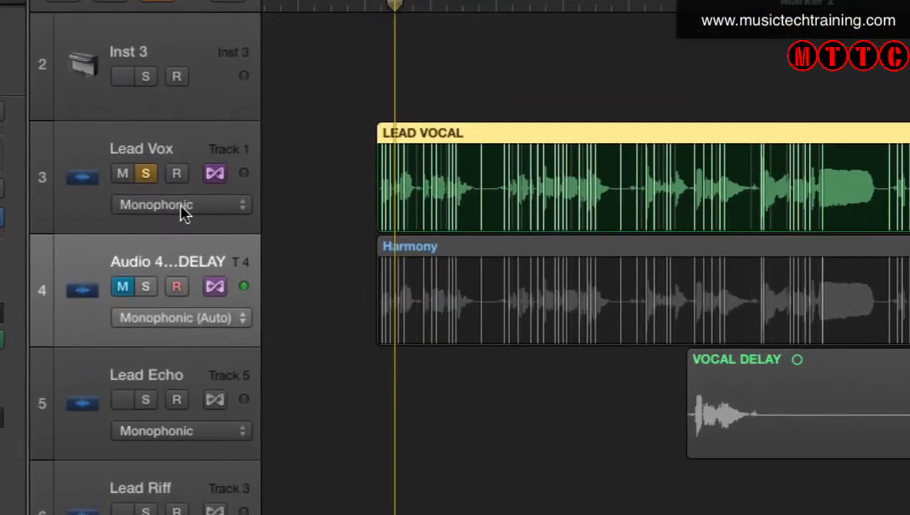
click(209, 217)
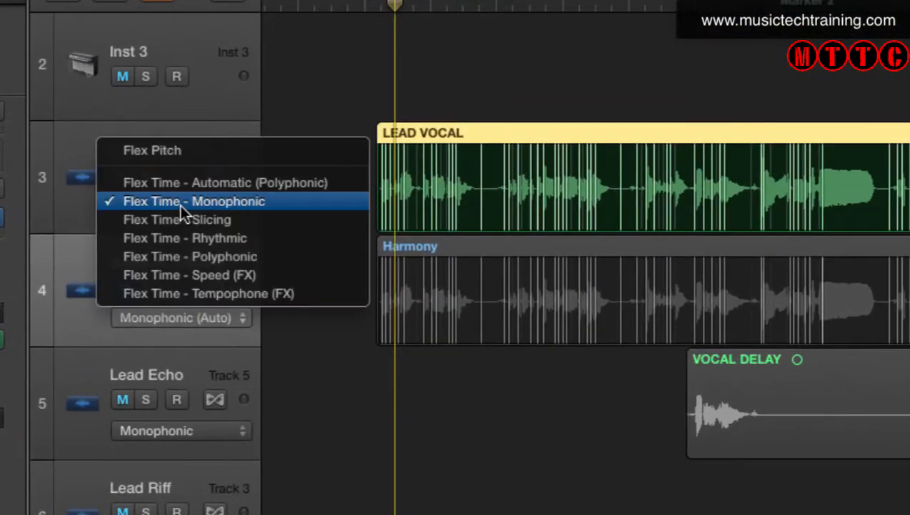
click(199, 150)
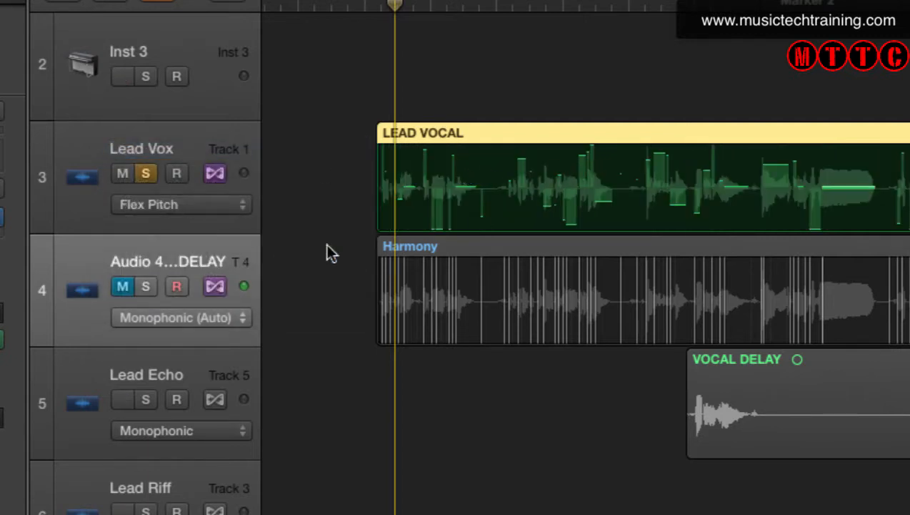
click(216, 286)
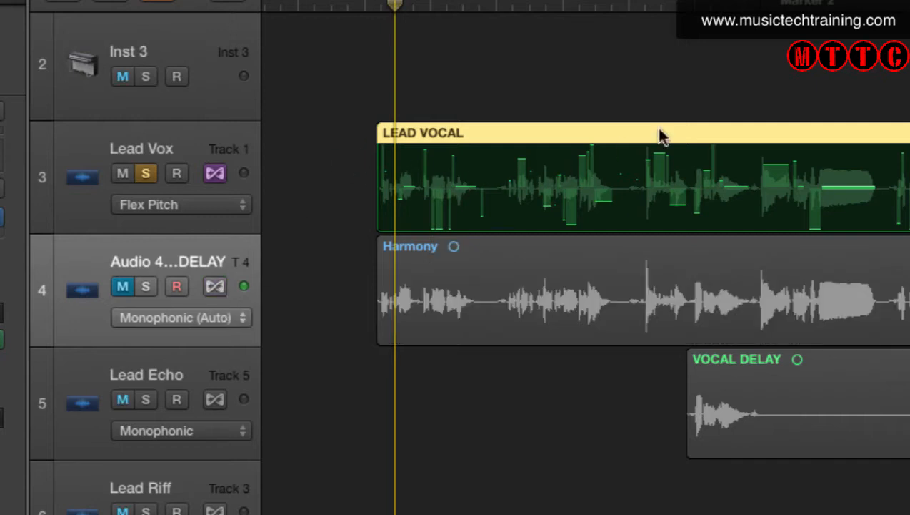
Open the LEAD VOCAL region in an enlarged Track editor with the inspector hidden, showing the opening notes from bars 11 to 14
double_click(498, 136)
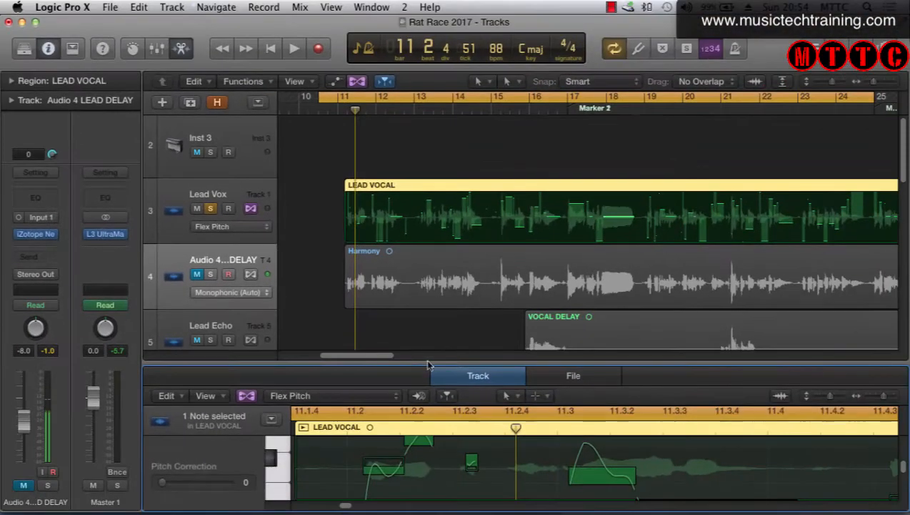
drag(494, 435, 497, 49)
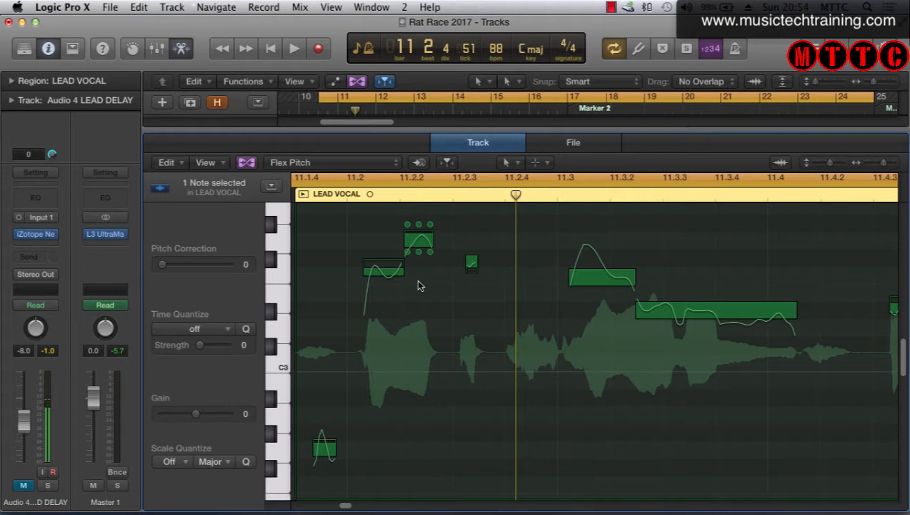
key(Right)
key(i)
key(Right)
key(Right)
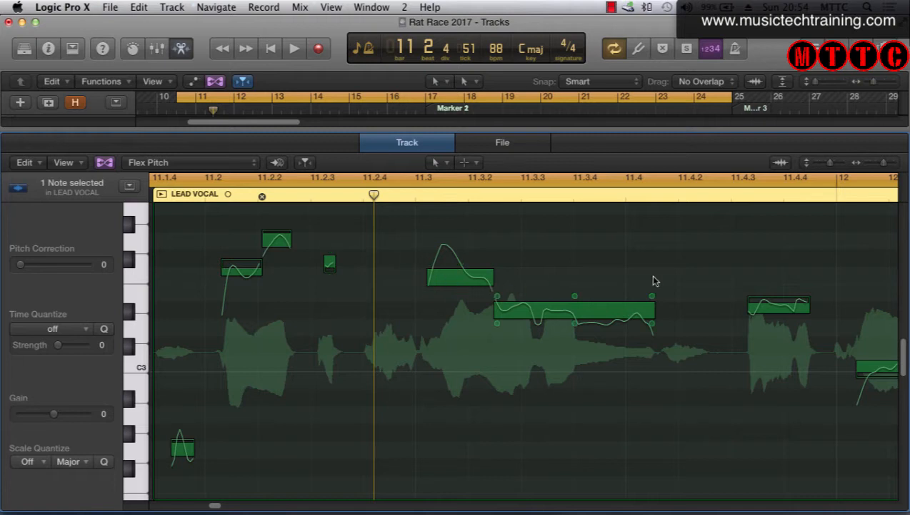
drag(884, 163, 878, 165)
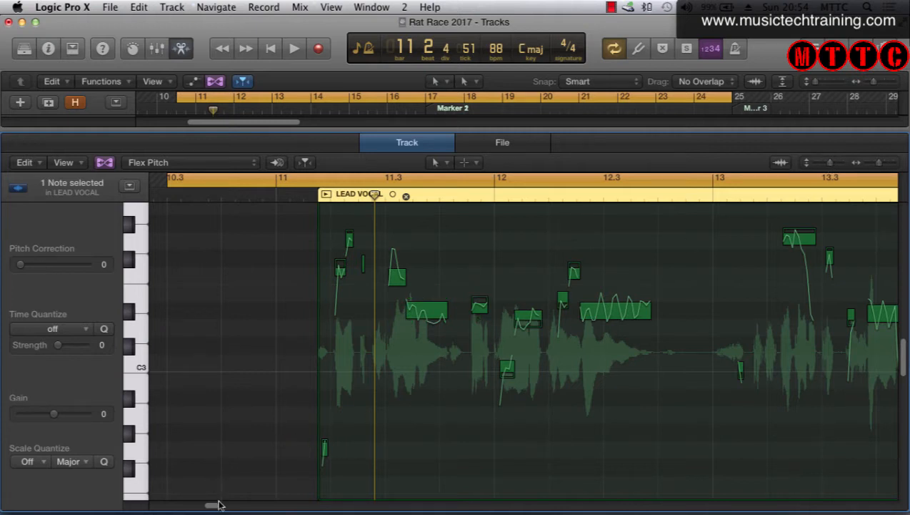
drag(218, 505, 216, 506)
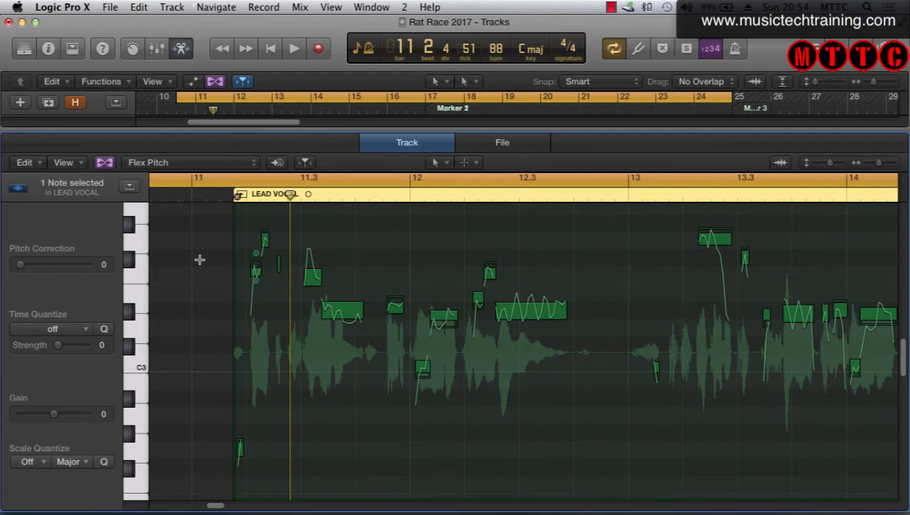
Set all notes of the LEAD VOCAL region to perfect pitch
key(super+a)
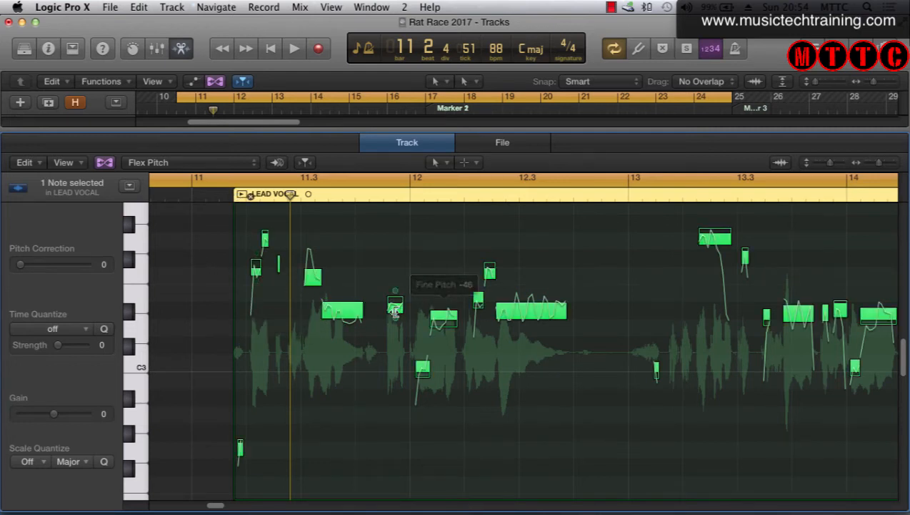
right_click(340, 309)
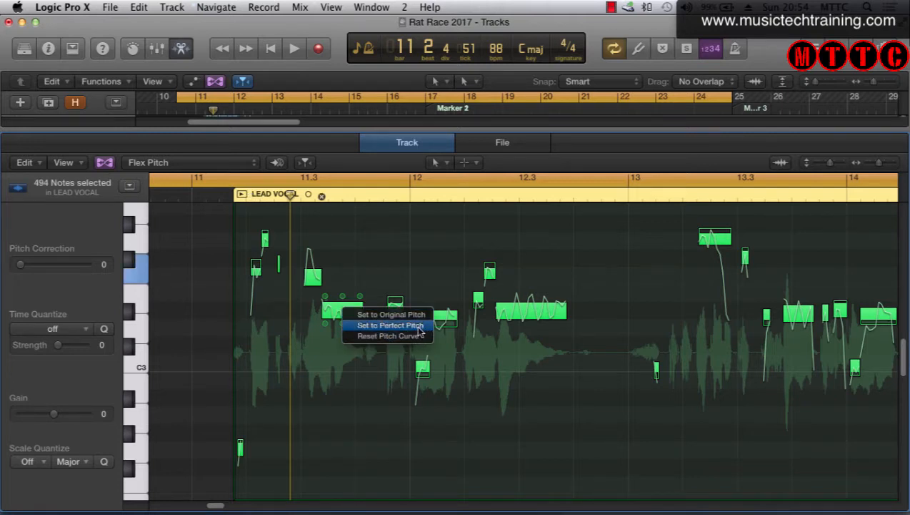
click(419, 325)
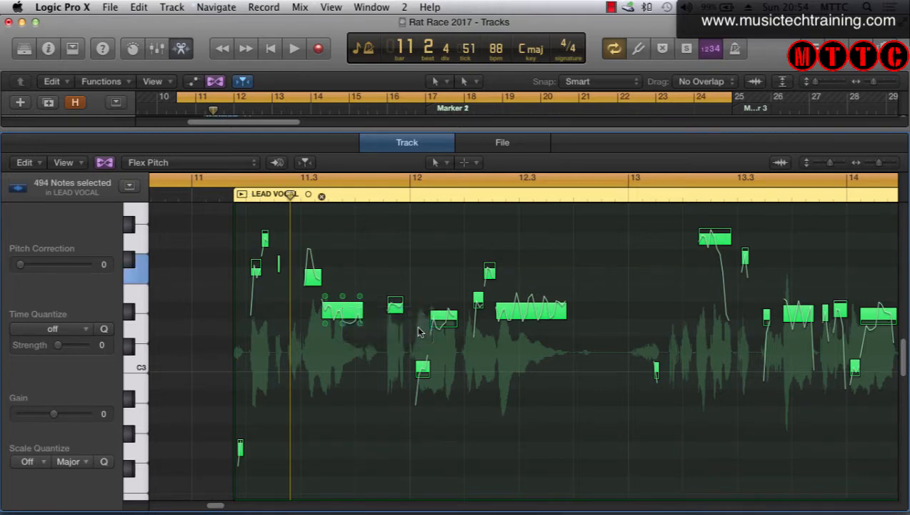
click(425, 271)
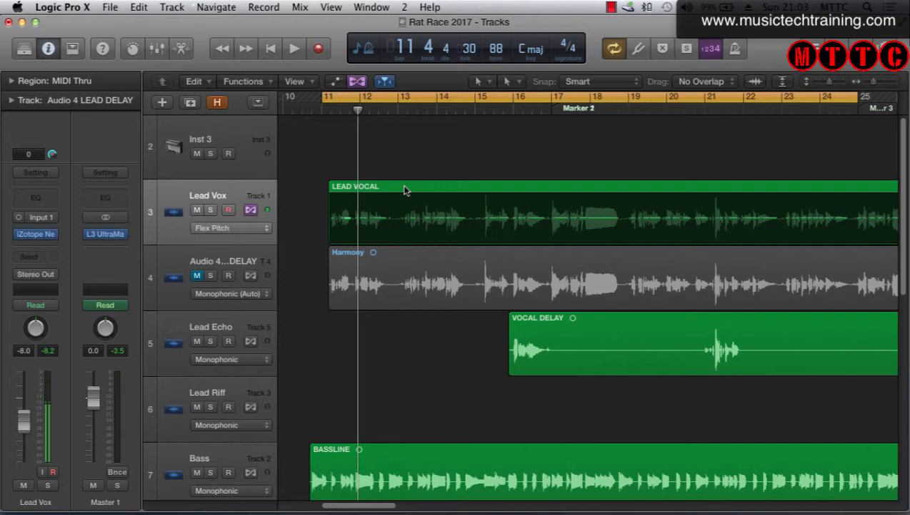
Reopen the LEAD VOCAL region in the Track editor and play its opening phrase within the full mix
double_click(405, 190)
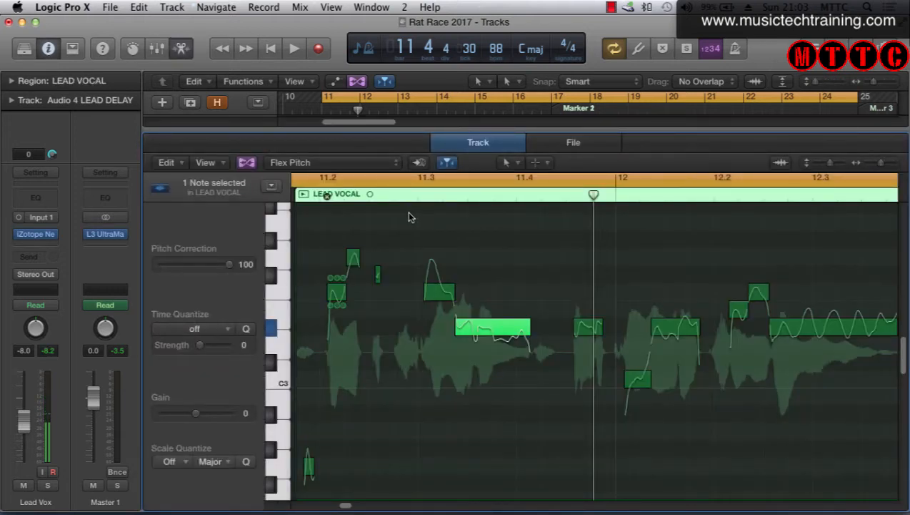
key(space)
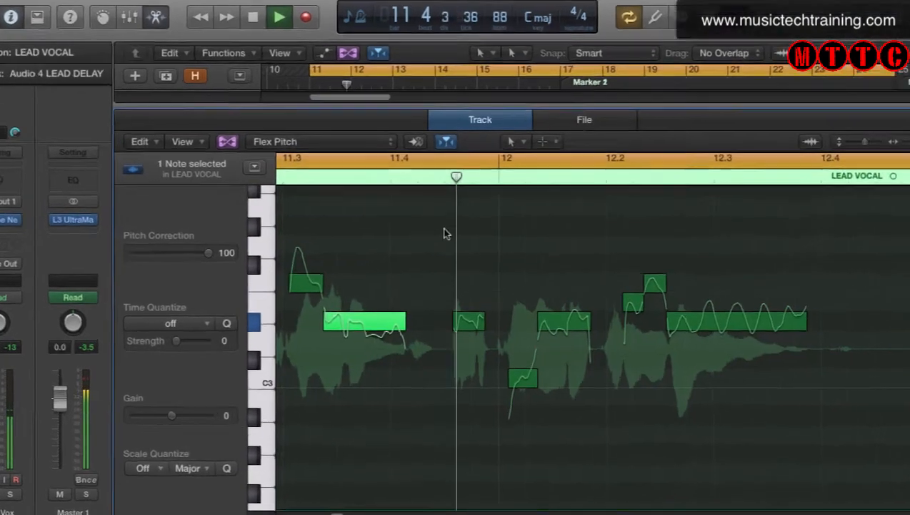
key(space)
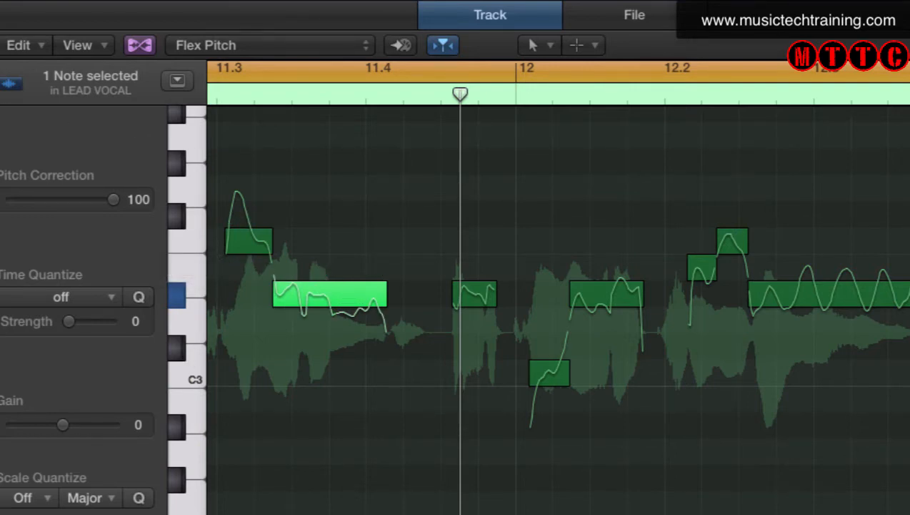
Solo the Lead Vox track and audition the pitch-corrected opening phrase on its own
click(20, 493)
key(space)
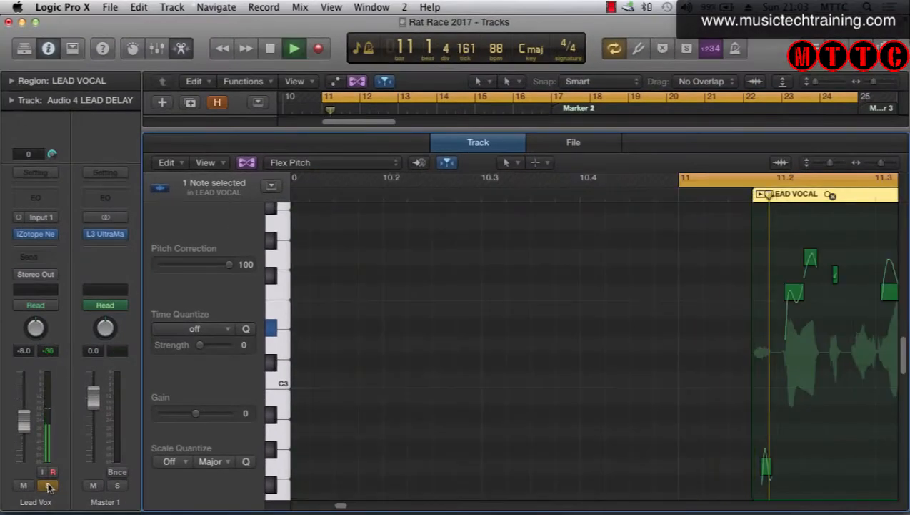
key(space)
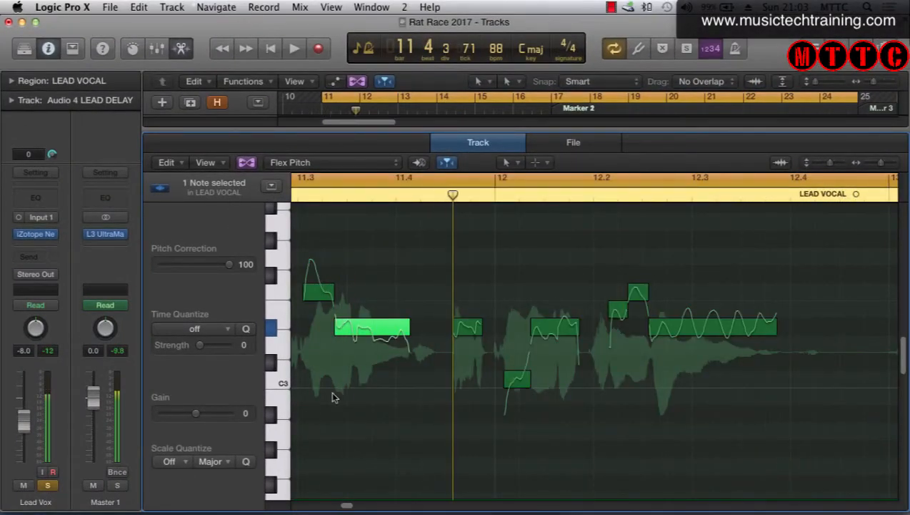
Split the sustained note between 11.3 and 11.4 into three notes with the Scissors tool, cutting at the dips in its pitch curve
click(392, 303)
click(363, 330)
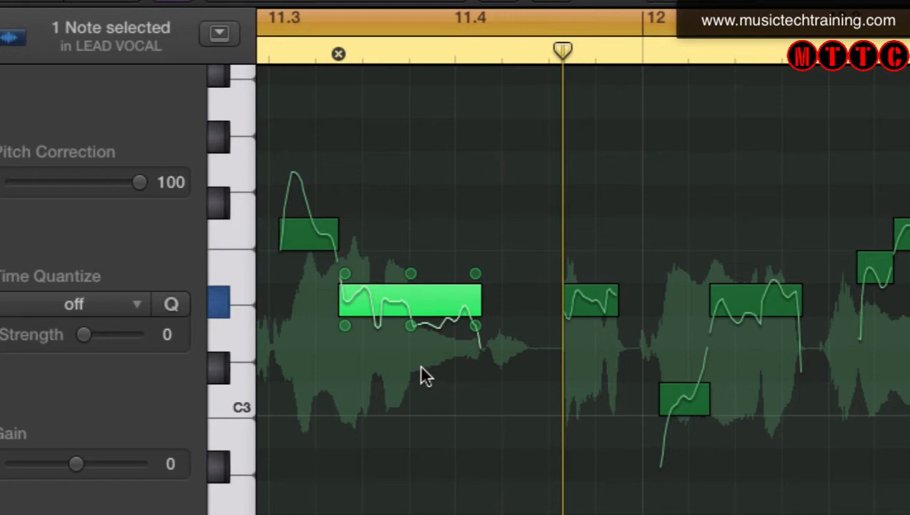
key(t)
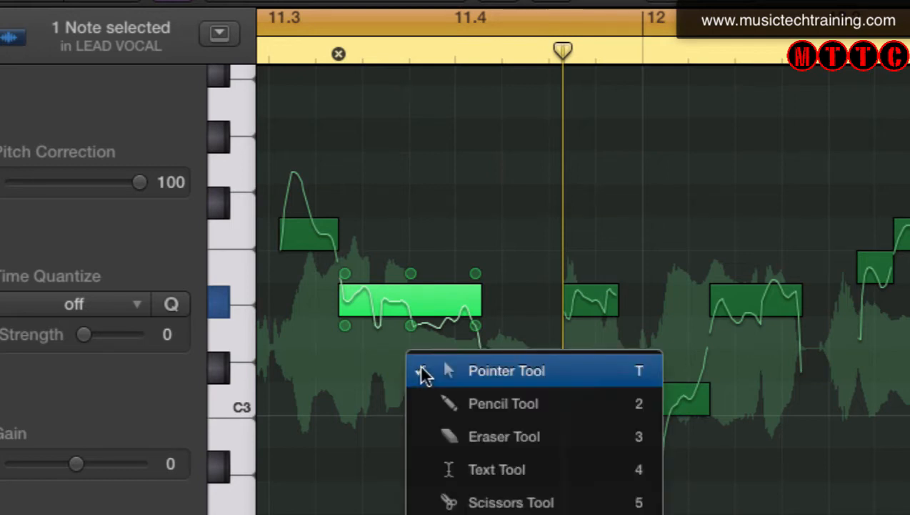
key(Escape)
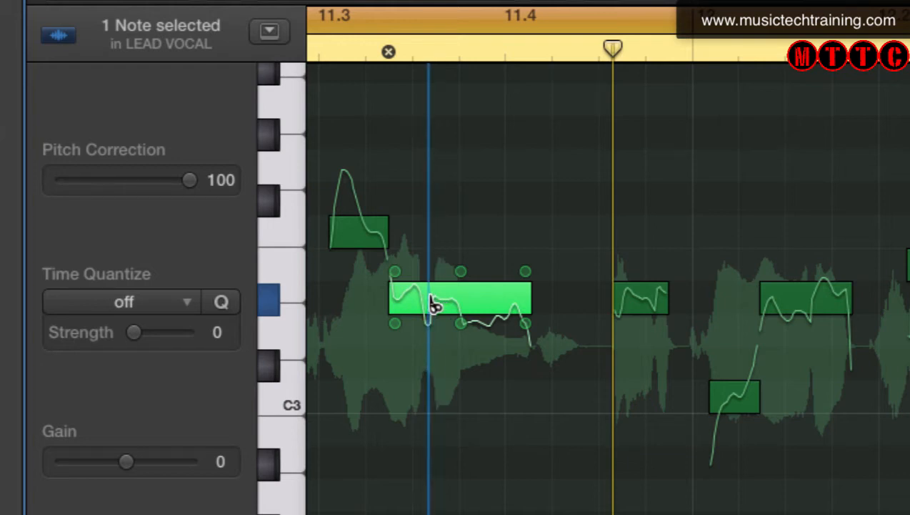
drag(435, 304, 461, 311)
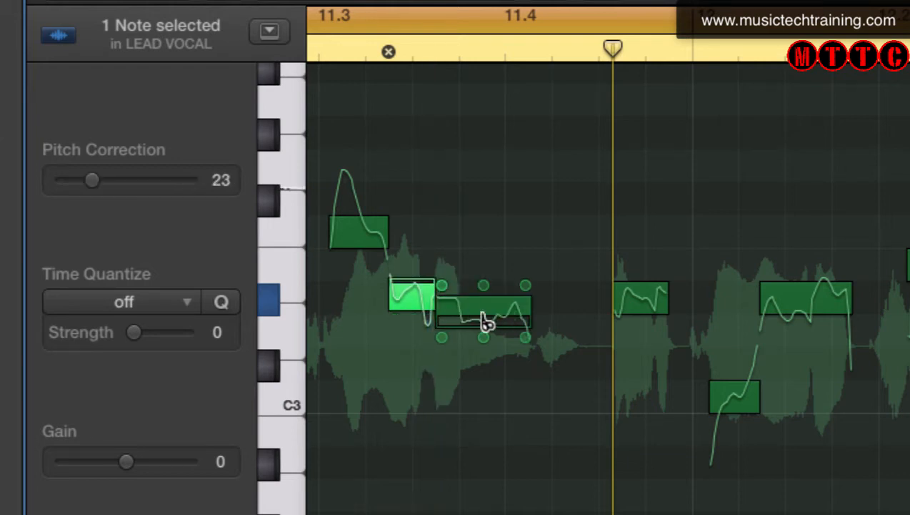
click(421, 307)
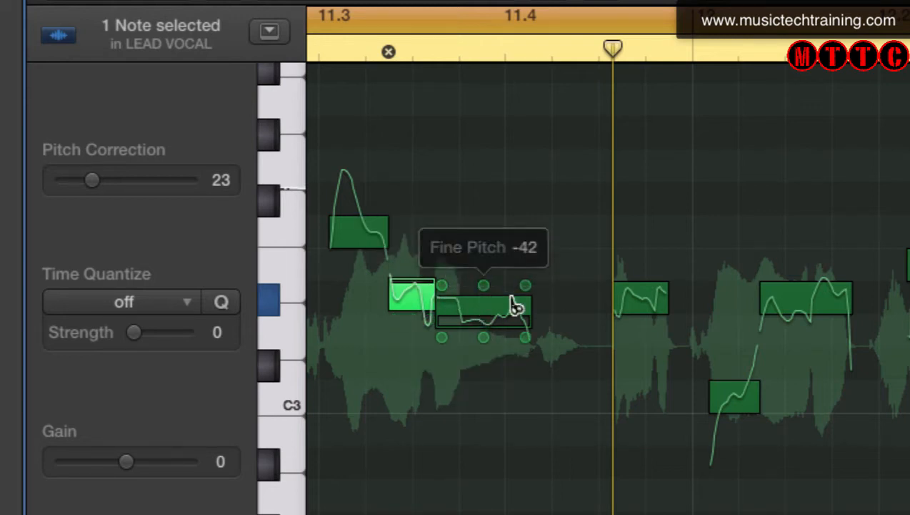
click(465, 317)
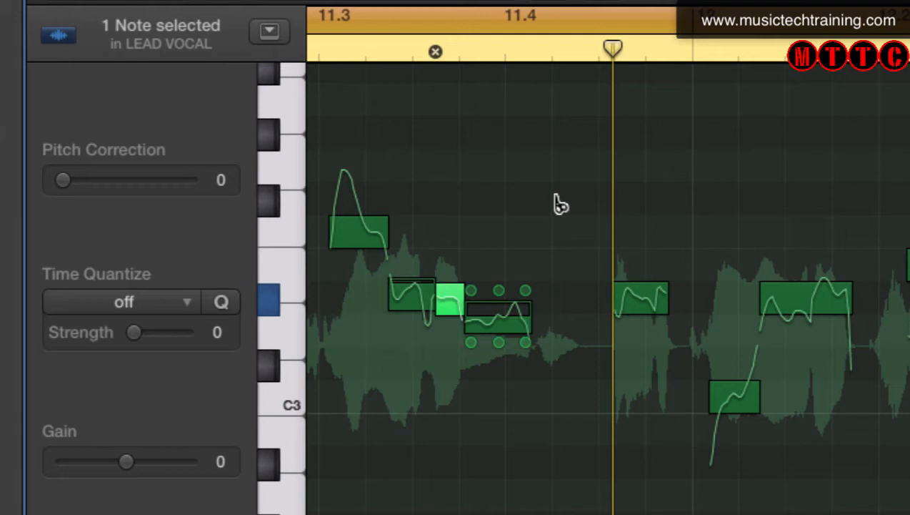
Select the three split notes between 11.3 and 11.4 and set them to perfect pitch
key(t)
click(586, 198)
drag(329, 274, 559, 344)
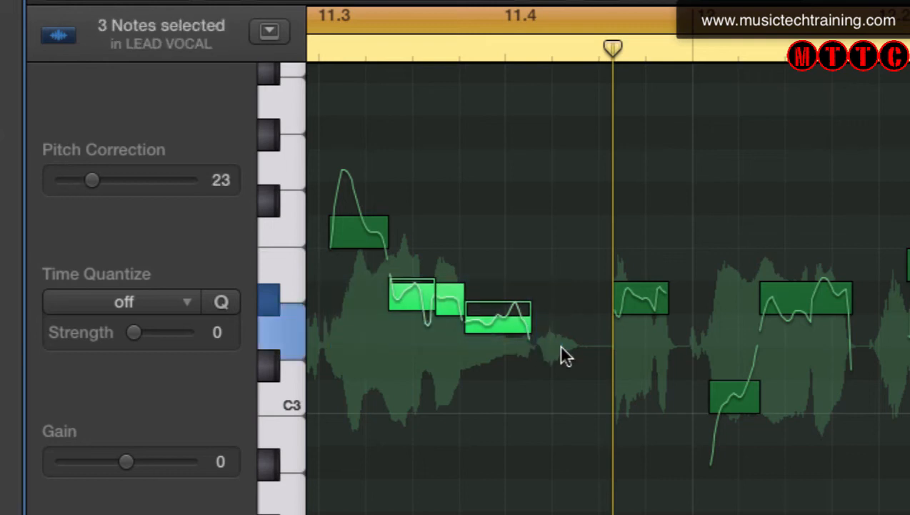
right_click(413, 302)
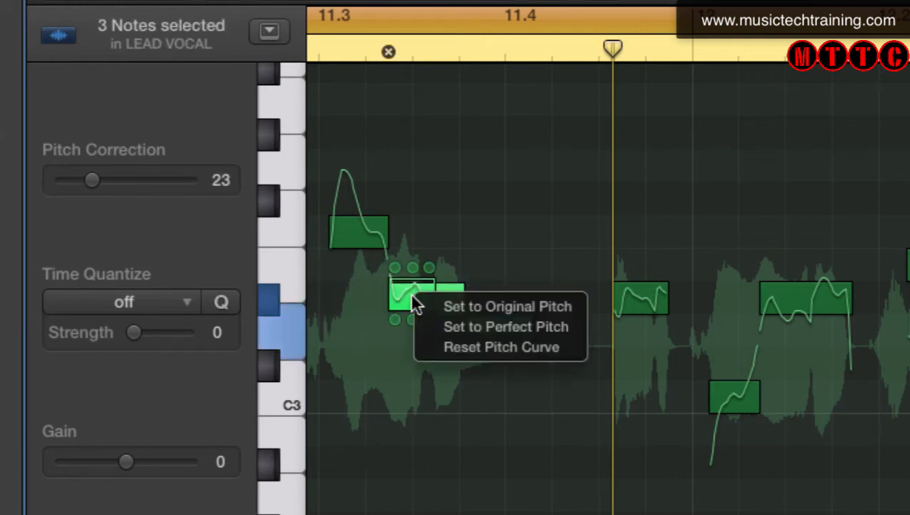
click(526, 328)
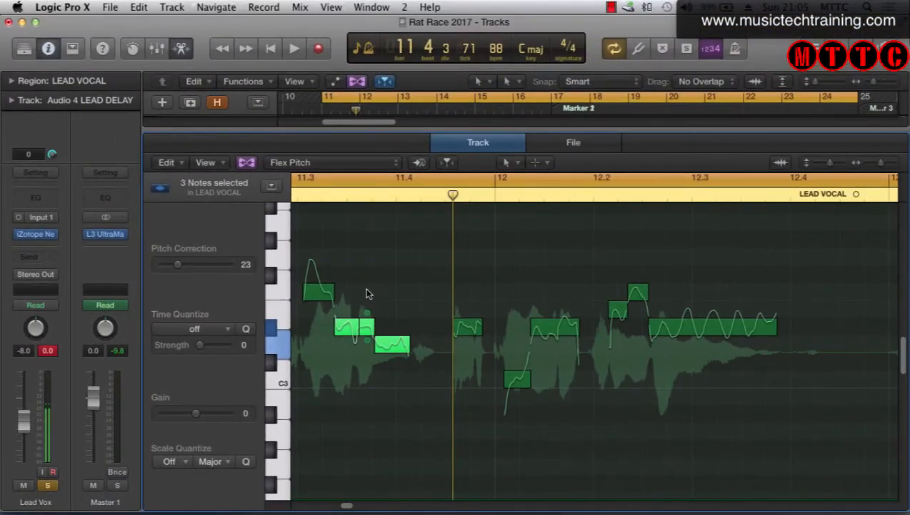
Audition the split notes and raise the last one, just after 11.4, by a semitone to match the two before it
key(space)
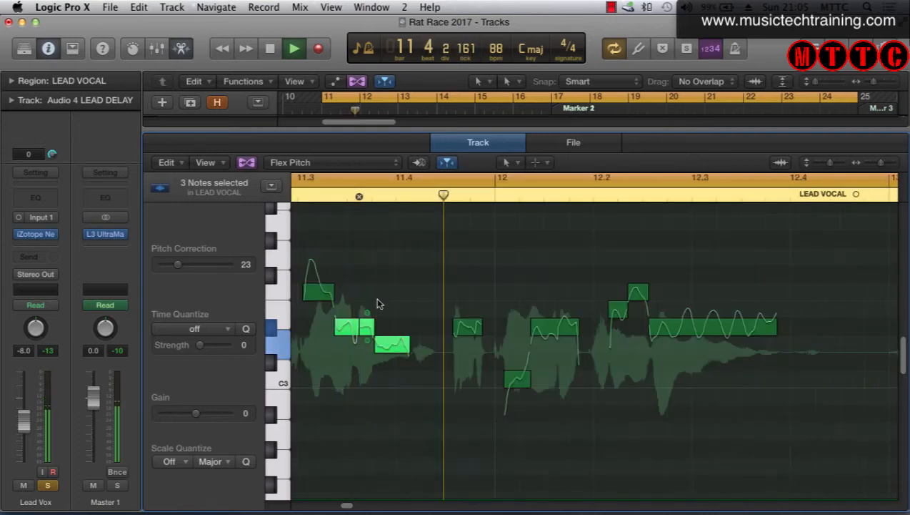
key(space)
click(407, 309)
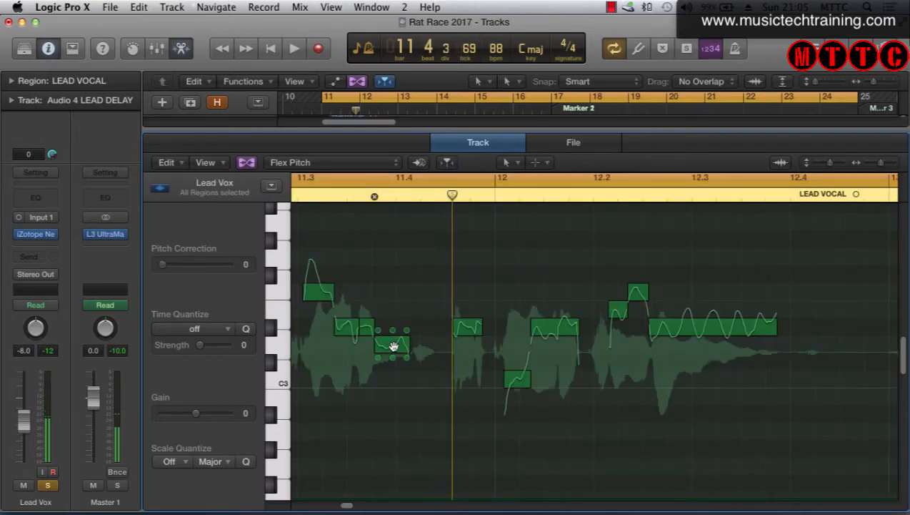
drag(393, 346, 393, 325)
Audition the corrected opening phrase soloed, and again in the full mix with the Lead Vox track unsoloed
key(space)
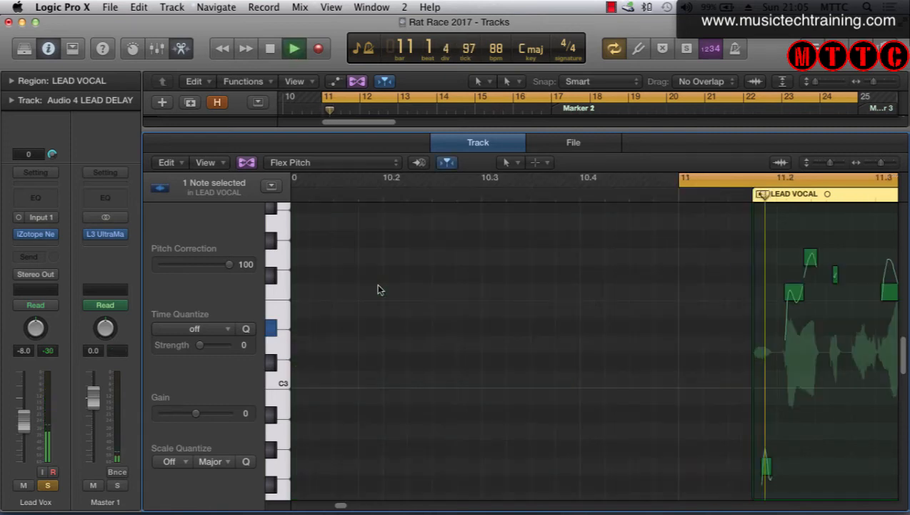
key(space)
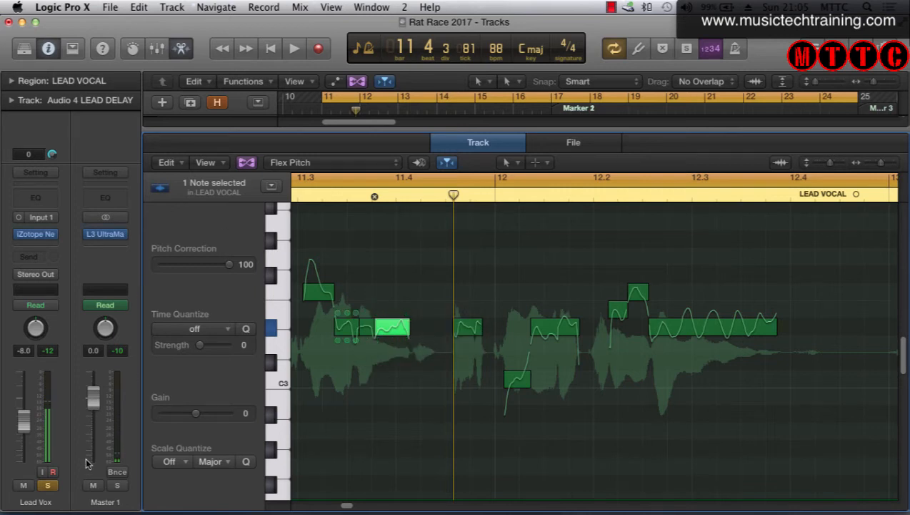
click(49, 485)
key(space)
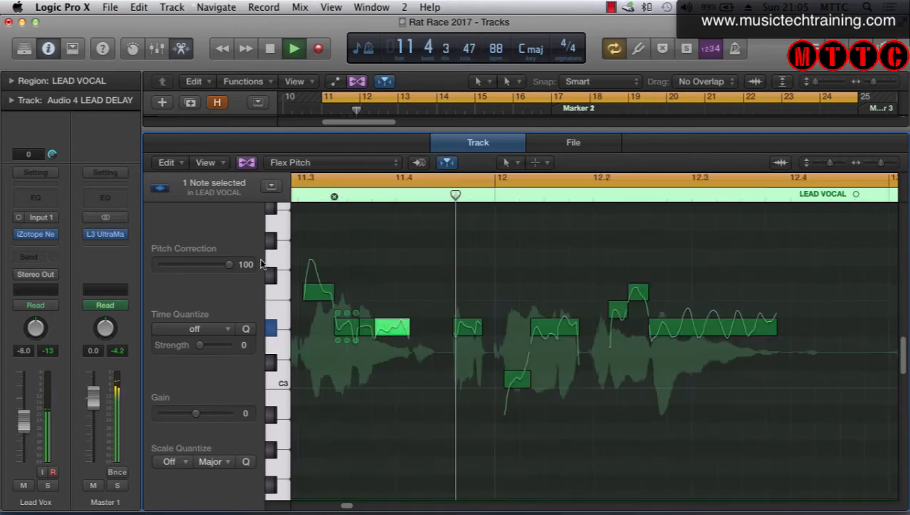
Reduce the vibrato of the long held note around 12.3 to 70%
mouse_move(626, 325)
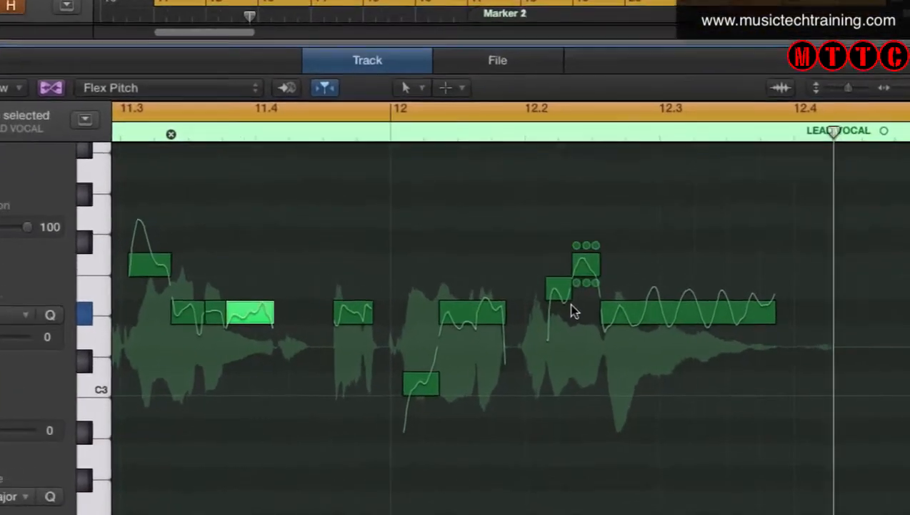
mouse_move(739, 329)
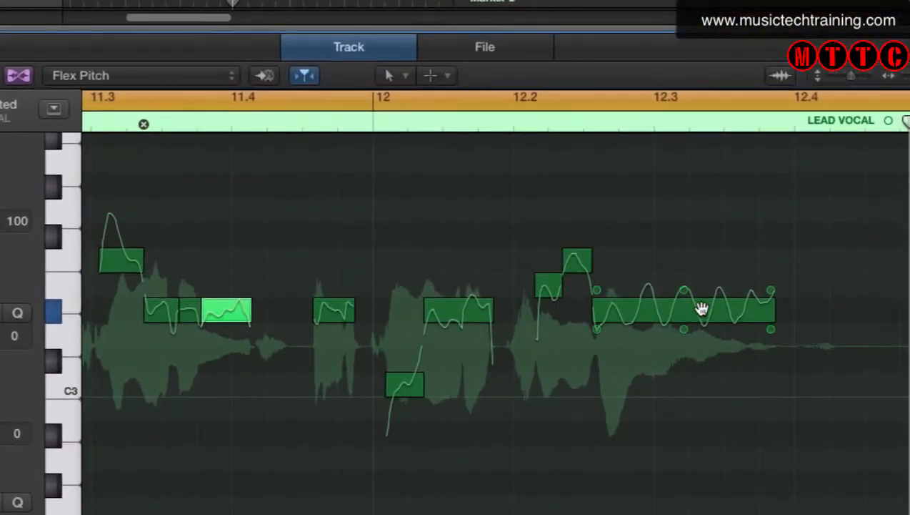
mouse_move(684, 336)
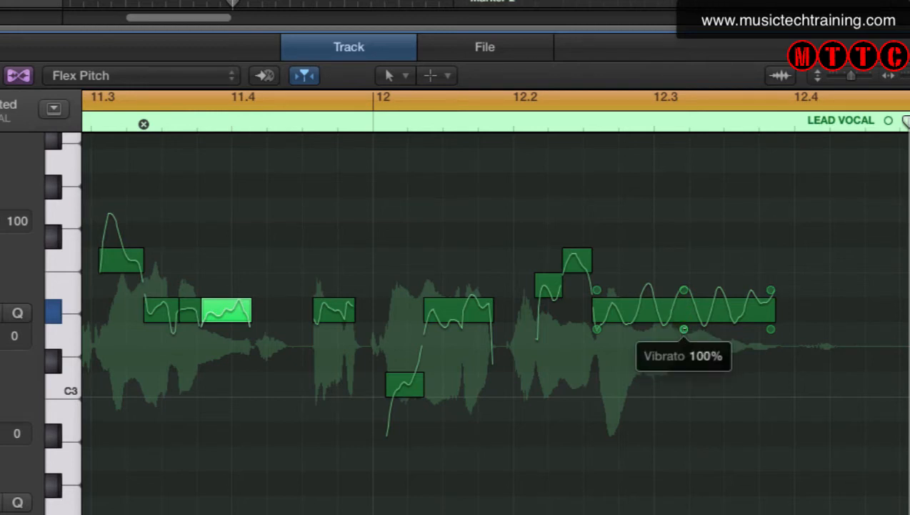
drag(684, 329, 685, 345)
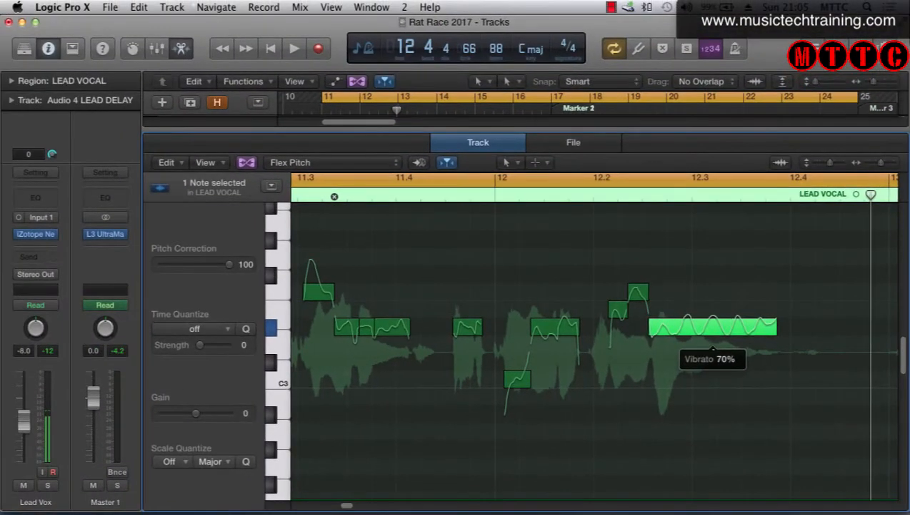
Play the vocal in the full mix from the opening phrase on into the next phrase at bar 13
key(space)
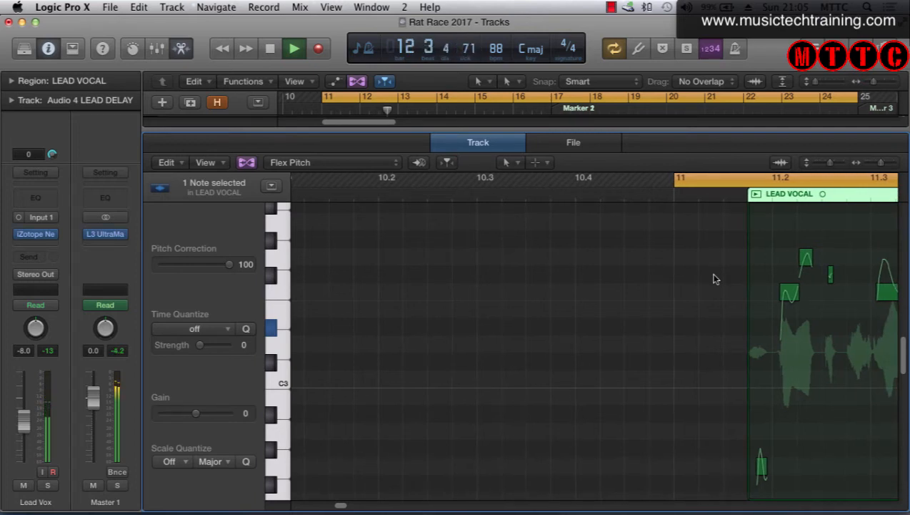
key(space)
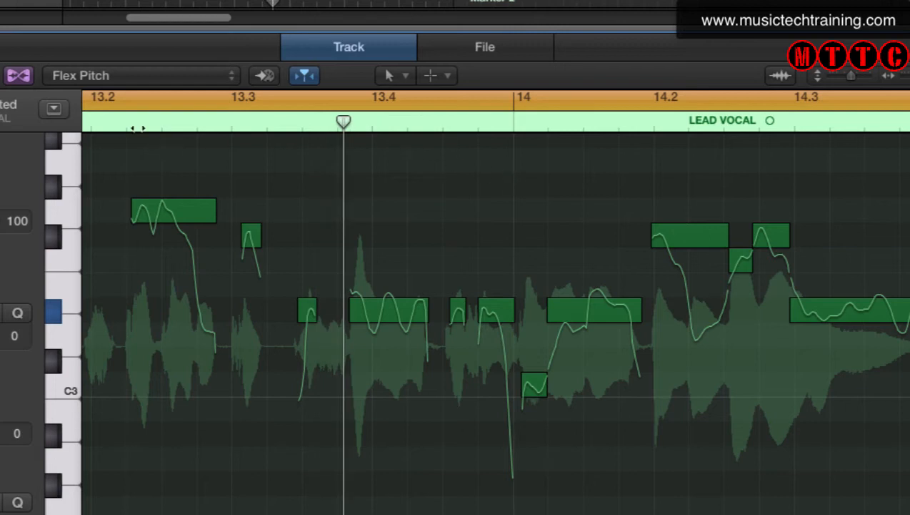
key(space)
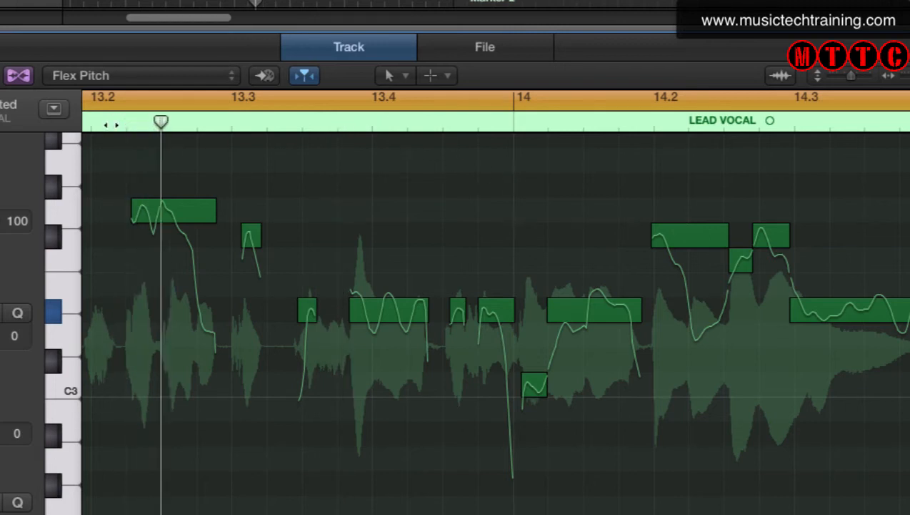
Select the steeply falling note between 13.2 and 13.3, solo the Lead Vox track and audition that passage
mouse_move(225, 207)
click(198, 214)
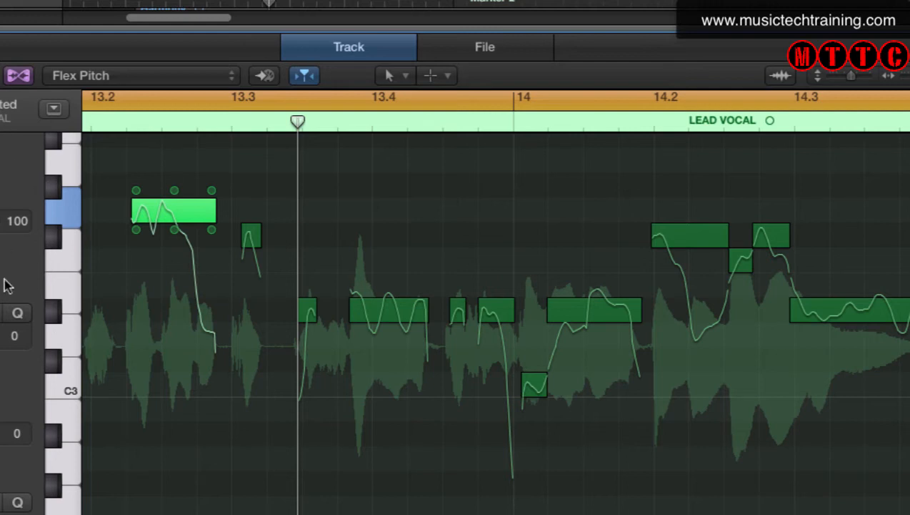
key(s)
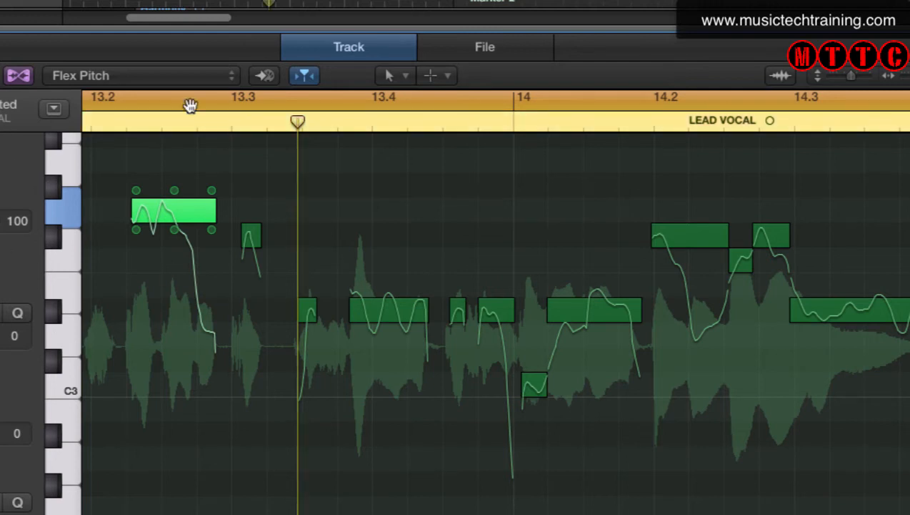
key(space)
mouse_move(276, 238)
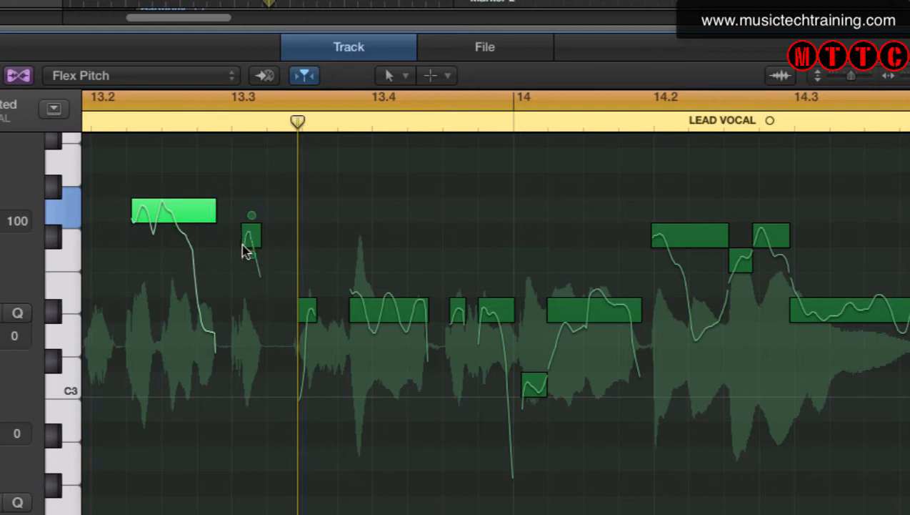
click(169, 122)
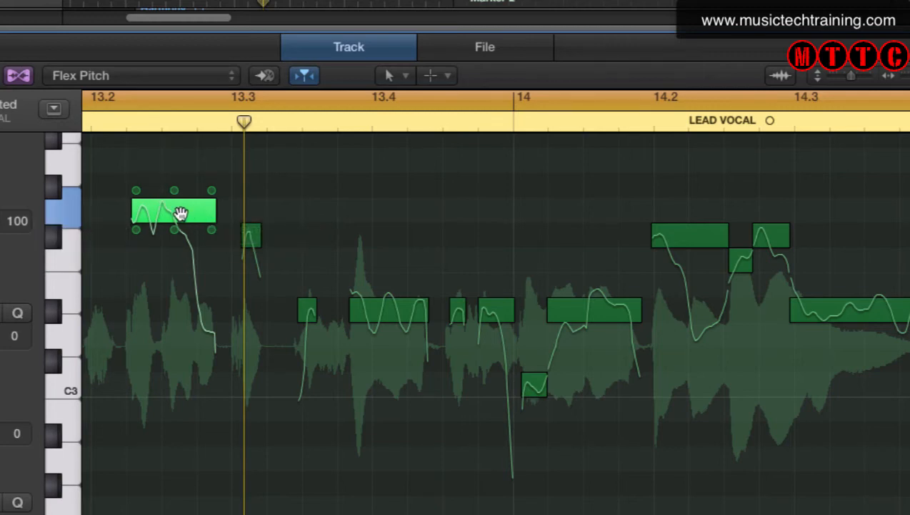
Split the falling note between 13.2 and 13.3 into four notes with the Scissors tool, following its pitch curve
key(t)
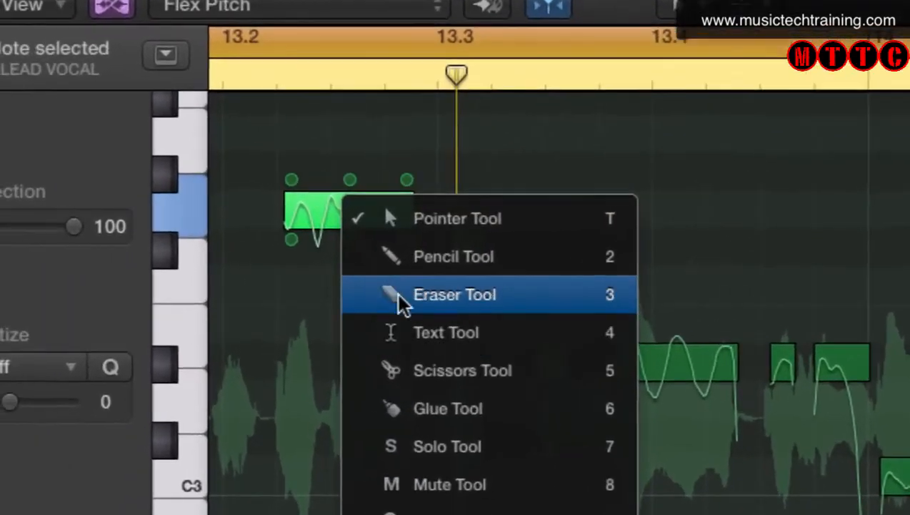
click(439, 372)
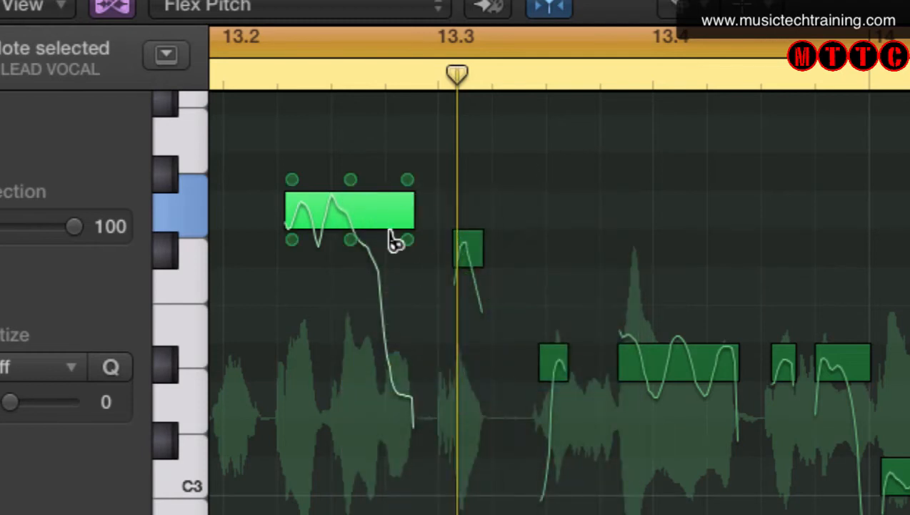
mouse_move(379, 223)
mouse_down()
mouse_move(390, 227)
mouse_move(386, 218)
mouse_up()
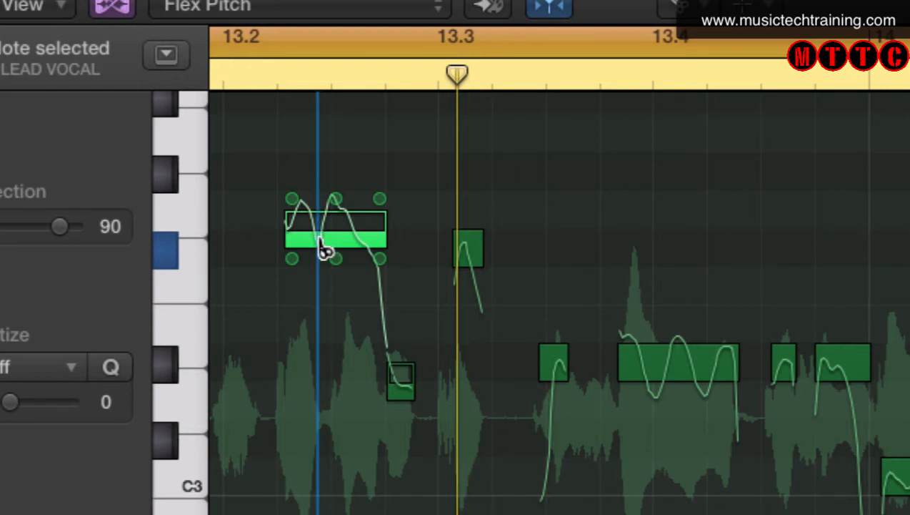
click(323, 250)
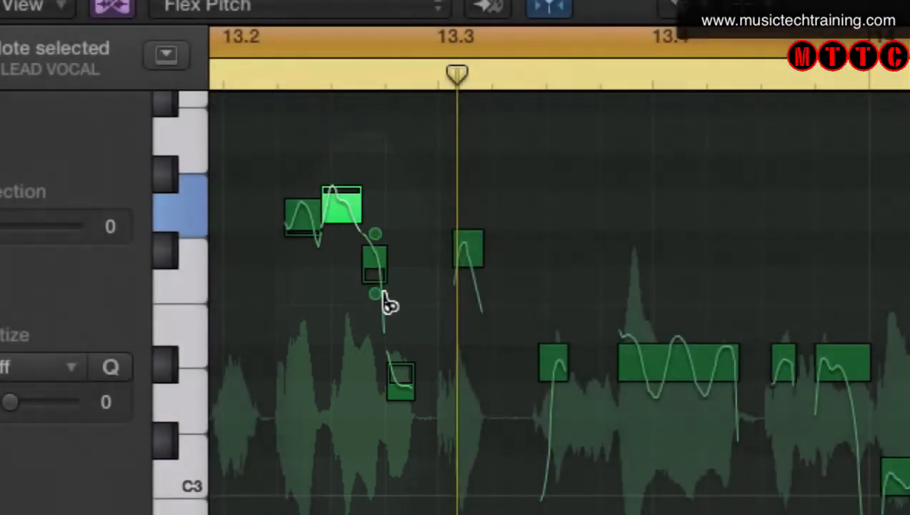
mouse_move(303, 215)
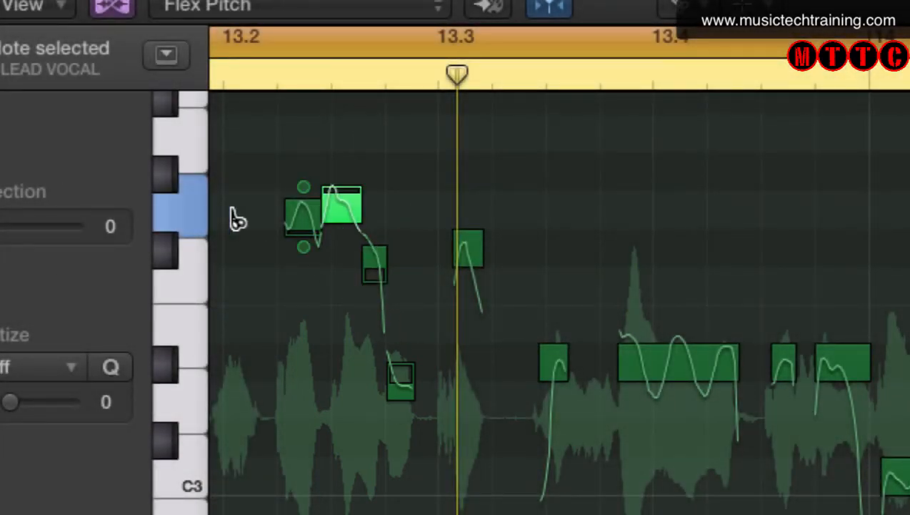
Select the four split notes between 13.2 and 13.3 and set them to perfect pitch
key(t)
click(303, 207)
drag(262, 145, 409, 415)
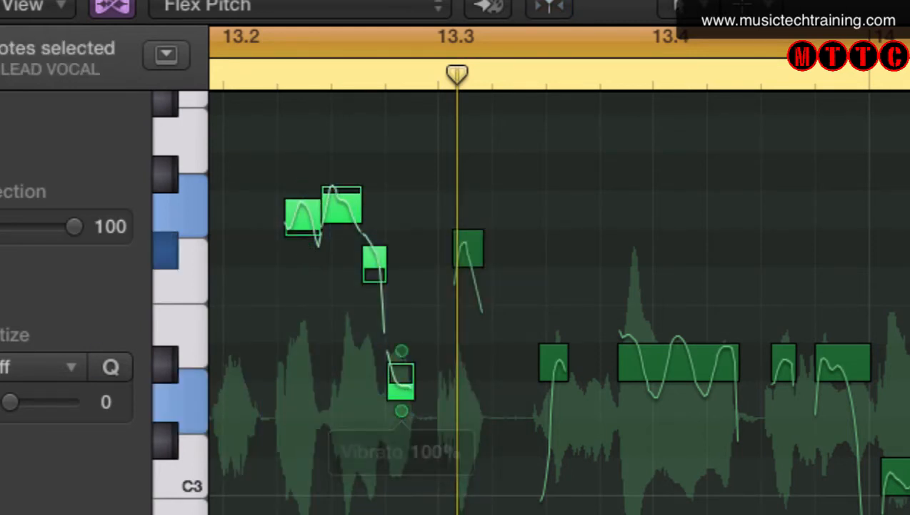
right_click(339, 206)
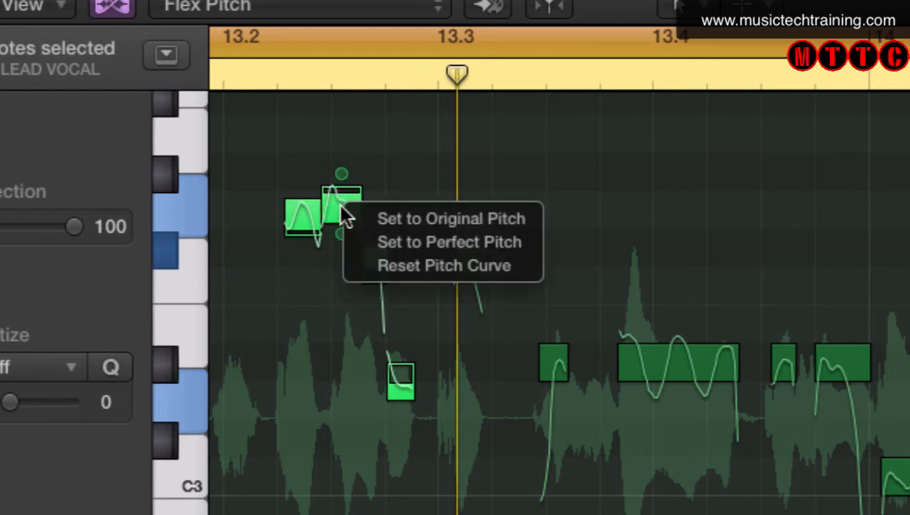
click(422, 240)
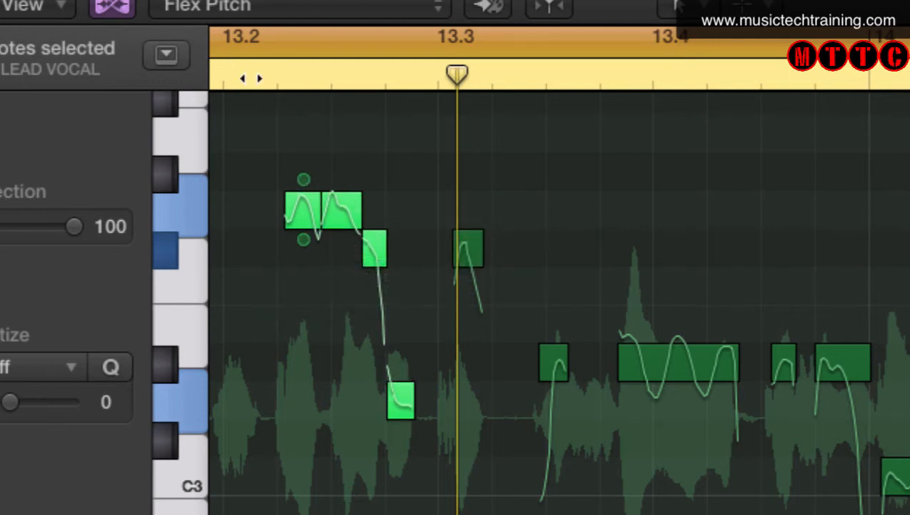
Audition the retuned notes from 13.2 onward and replay the passage from just before them
key(space)
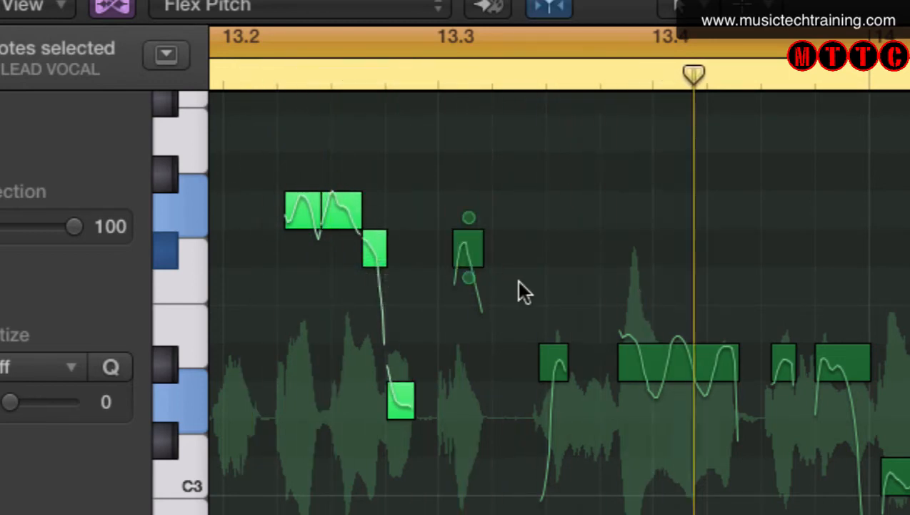
key(space)
click(250, 74)
key(space)
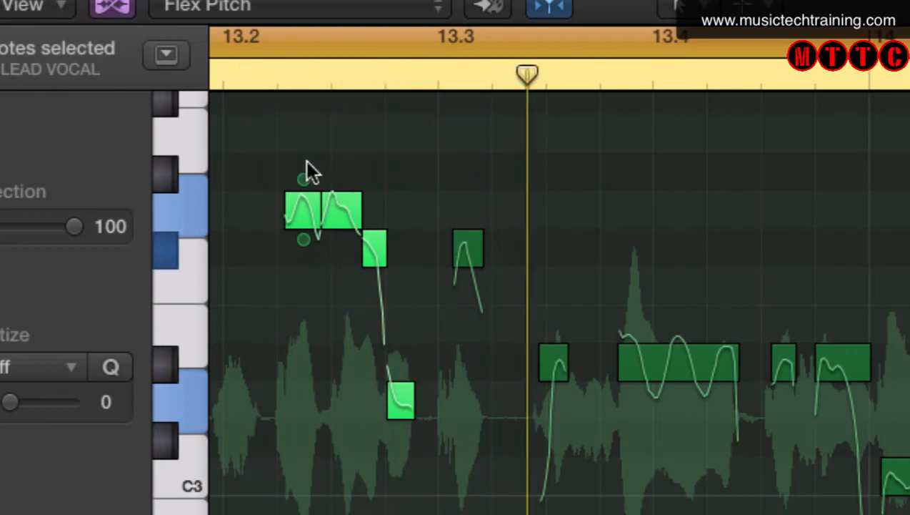
Raise the last of the four split notes just before 13.3 by one semitone and audition the change
key(space)
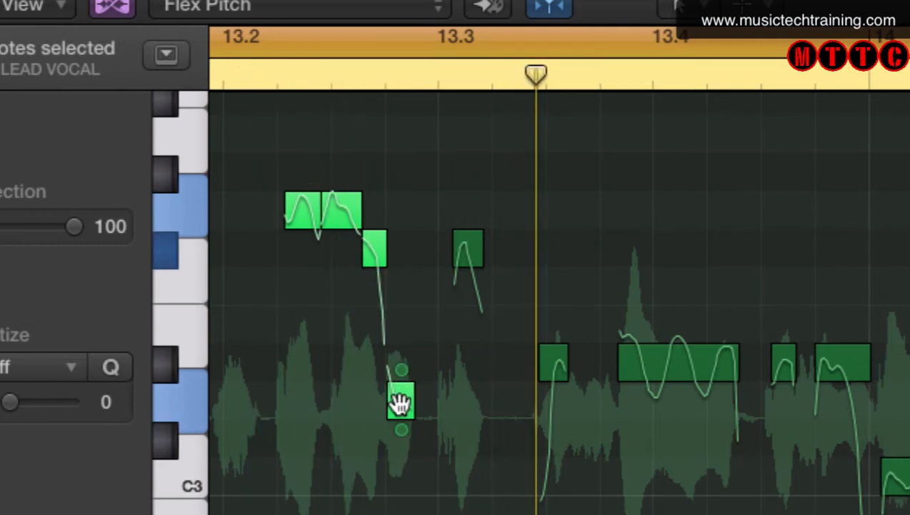
drag(400, 402, 405, 349)
click(452, 327)
click(403, 392)
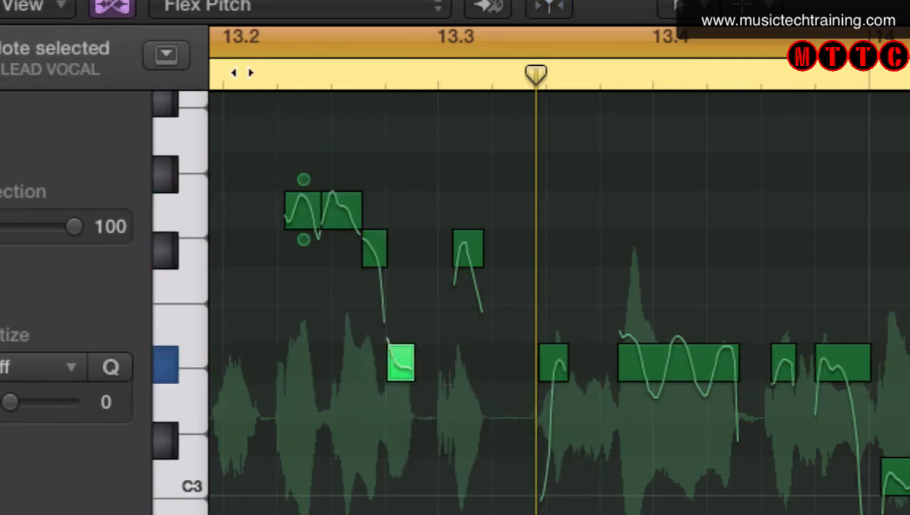
key(space)
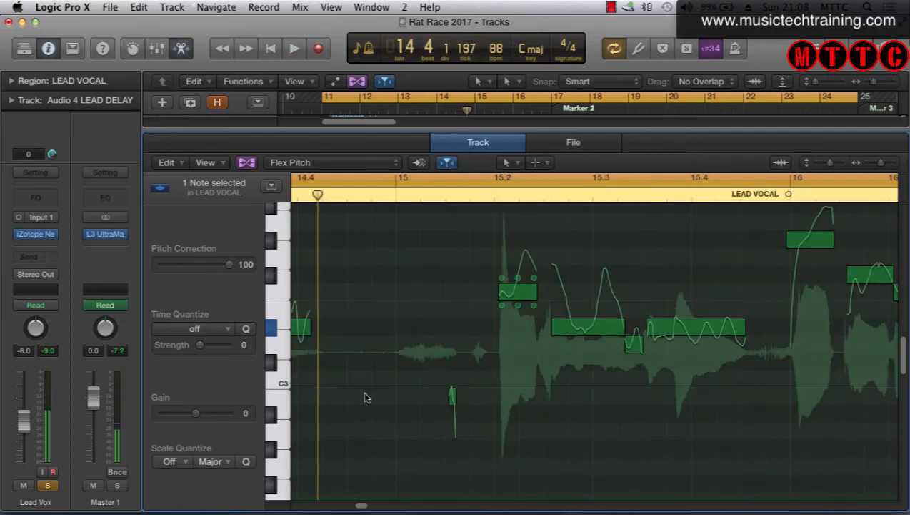
Audition the phrase from 14.4 up to 16, select the long note spanning 15.4 and replay it
key(space)
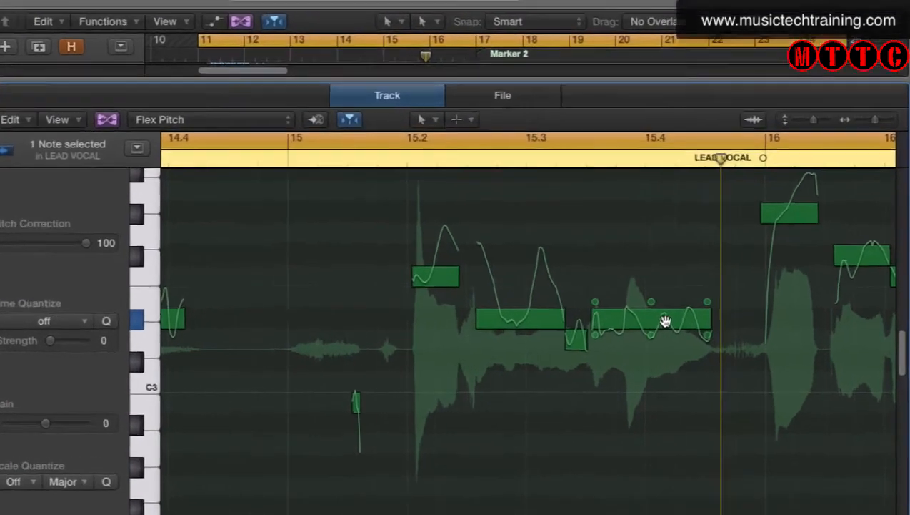
click(664, 321)
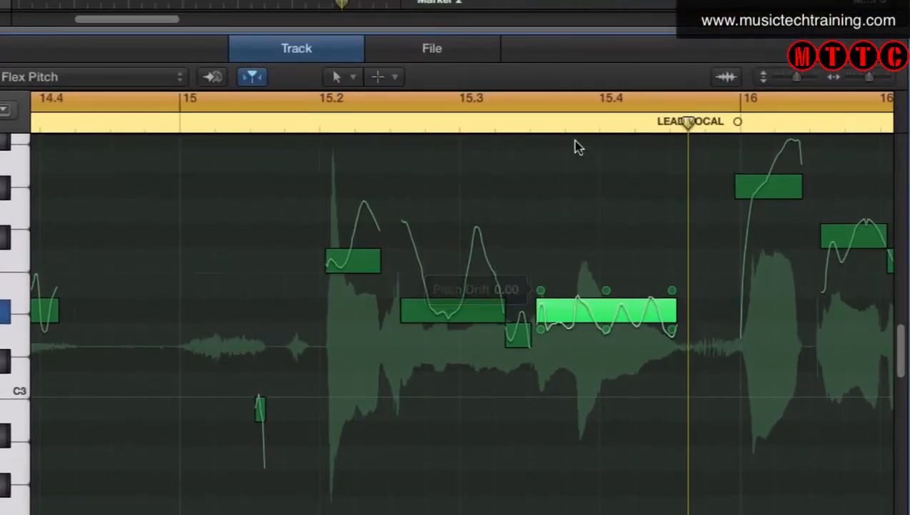
click(557, 159)
key(space)
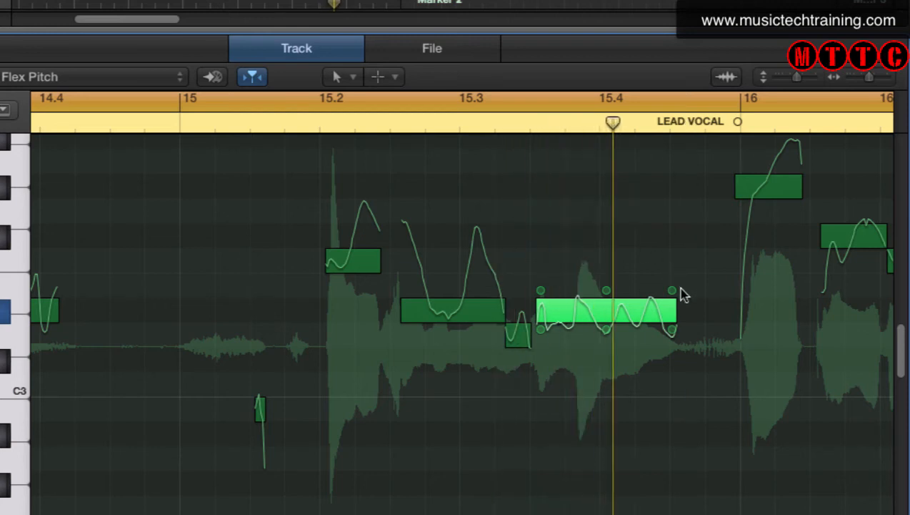
key(space)
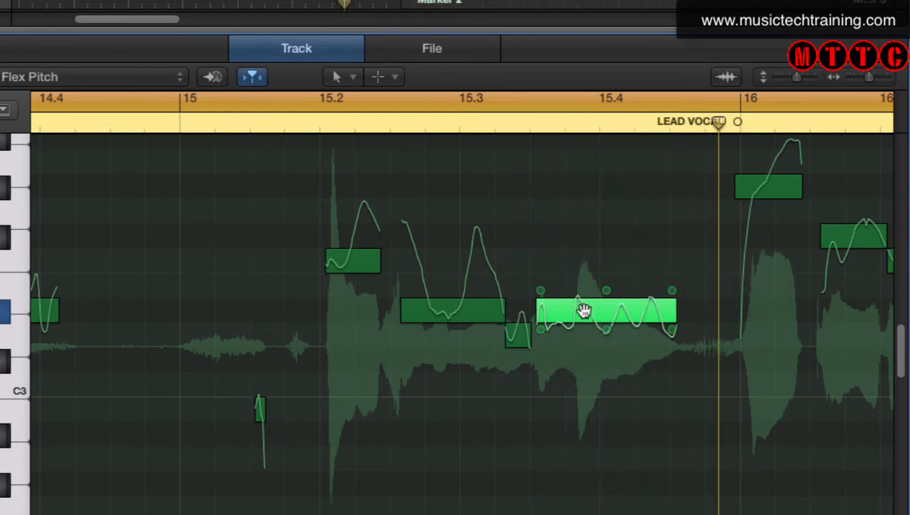
Split the long note spanning 15.4 in two with the Scissors tool, at the pitch curve's peak just before 15.4
key(t)
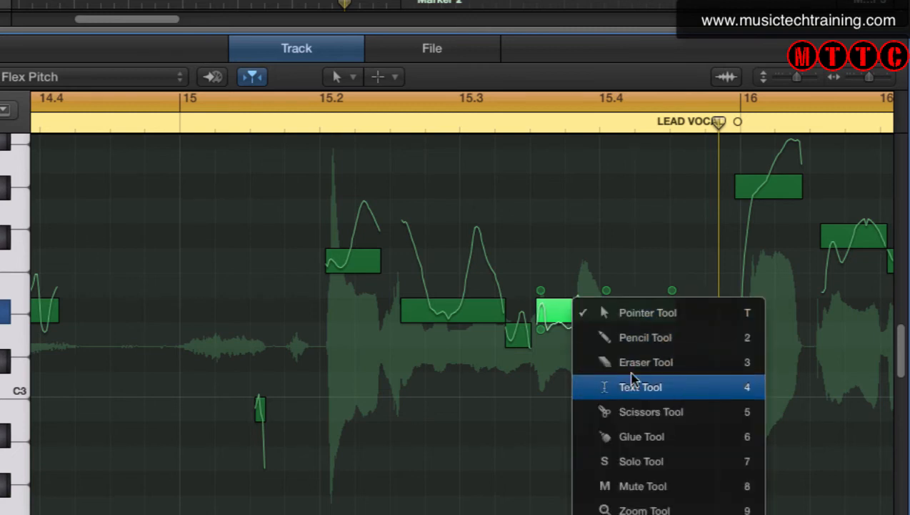
click(645, 412)
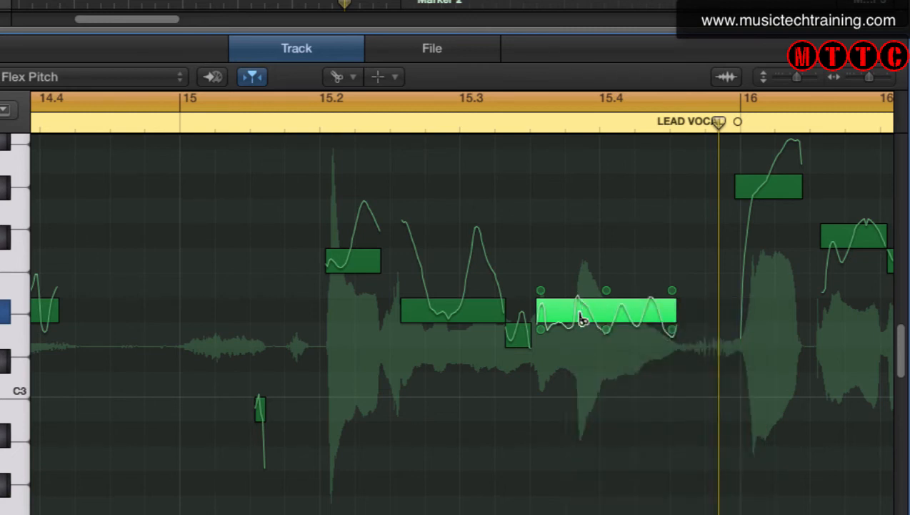
click(581, 319)
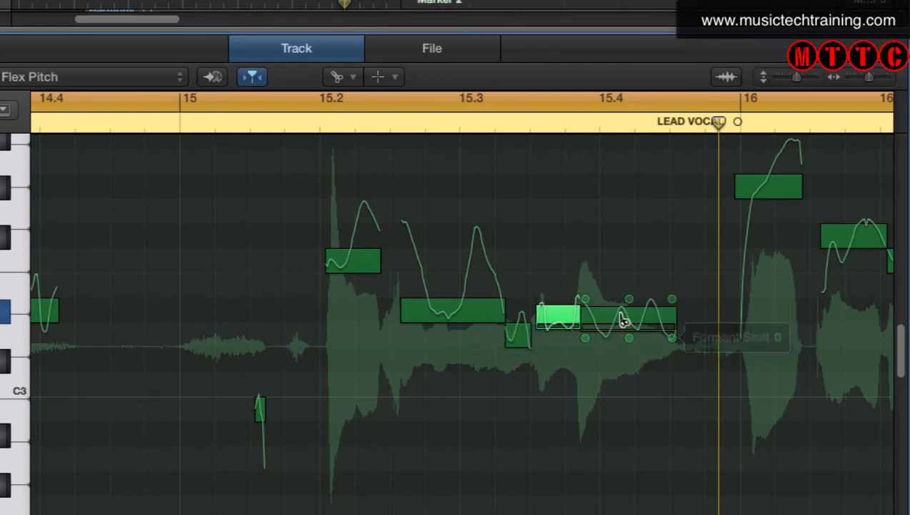
drag(619, 328, 700, 348)
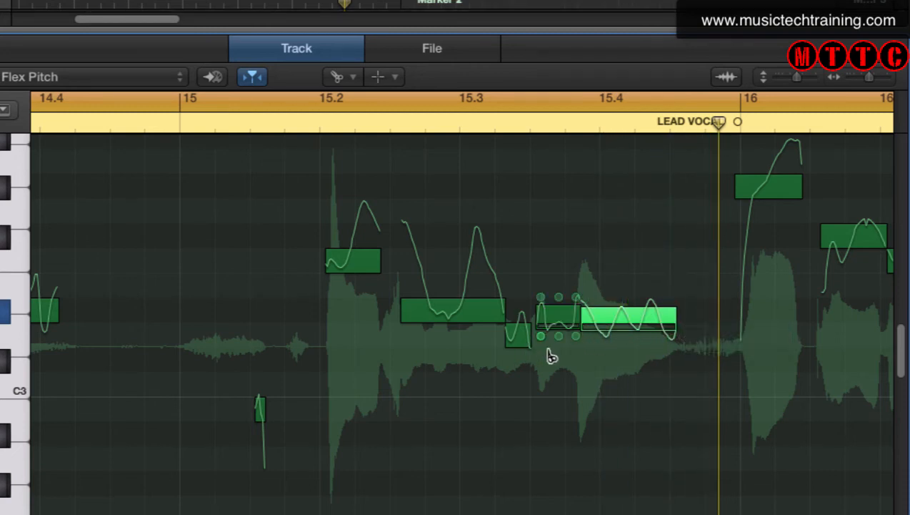
Select both halves of the split note around 15.4 and set them to perfect pitch
key(t)
key(t)
drag(545, 253, 652, 350)
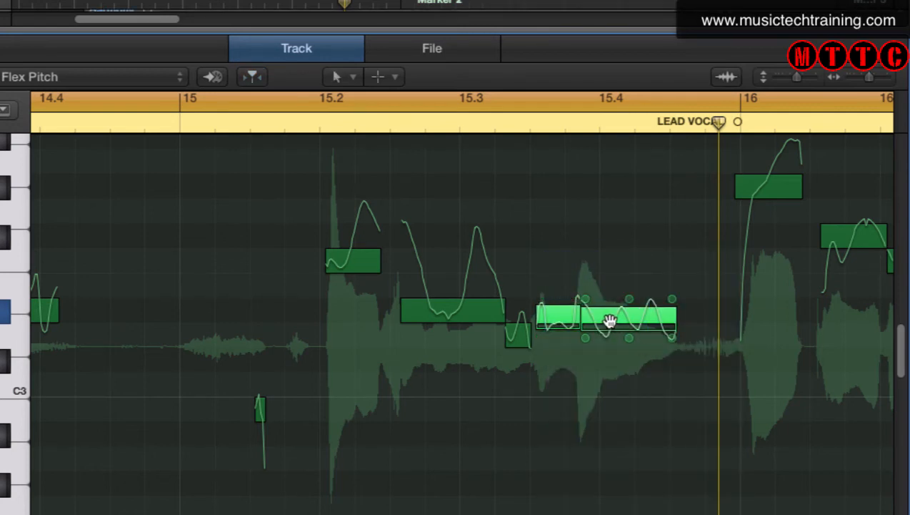
right_click(609, 319)
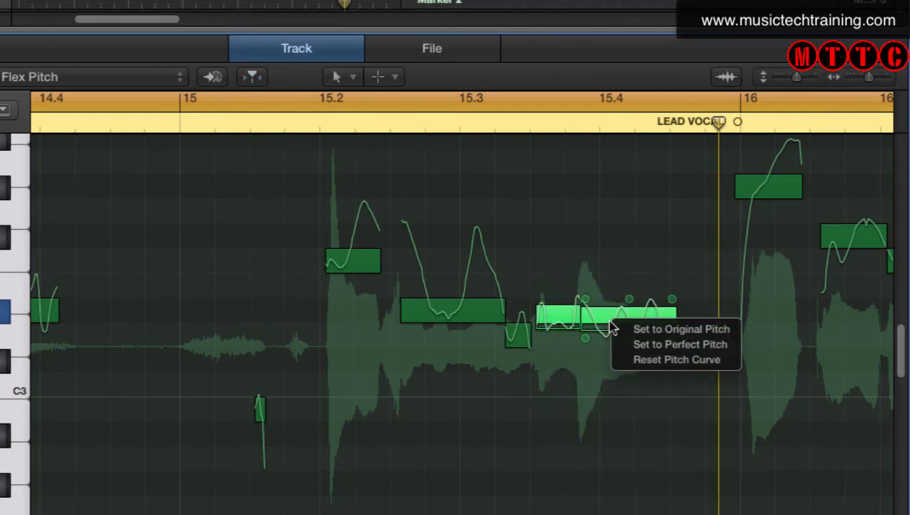
click(667, 344)
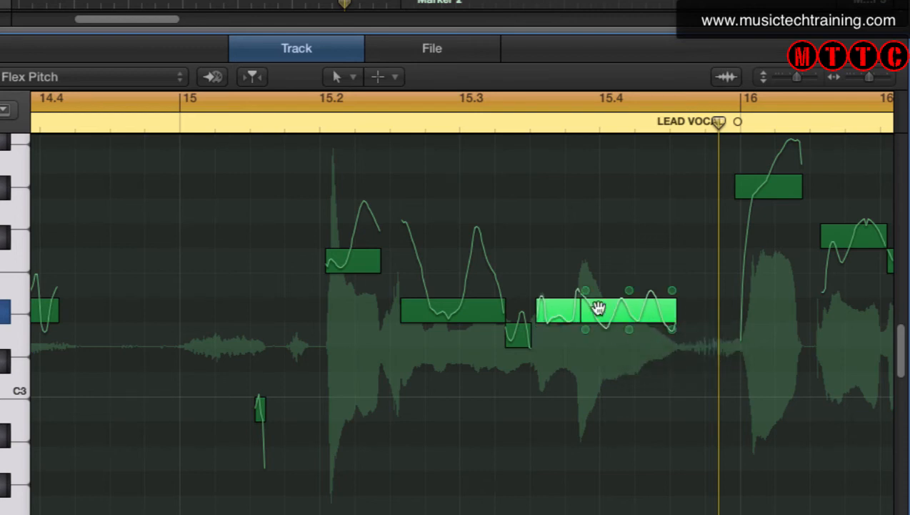
Reduce the vibrato on both halves of the note around 15.4, setting the first half to 39%, and audition the phrase
click(626, 254)
click(622, 316)
drag(629, 329, 630, 337)
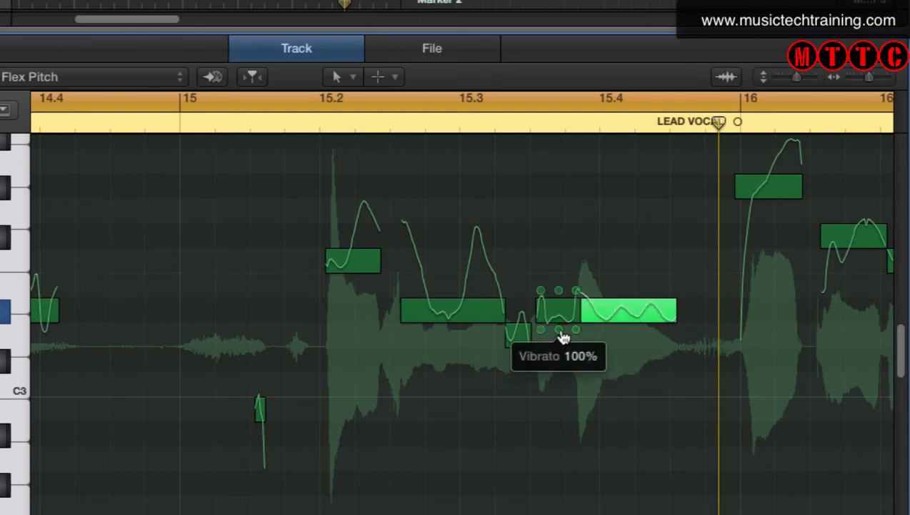
drag(563, 337, 560, 352)
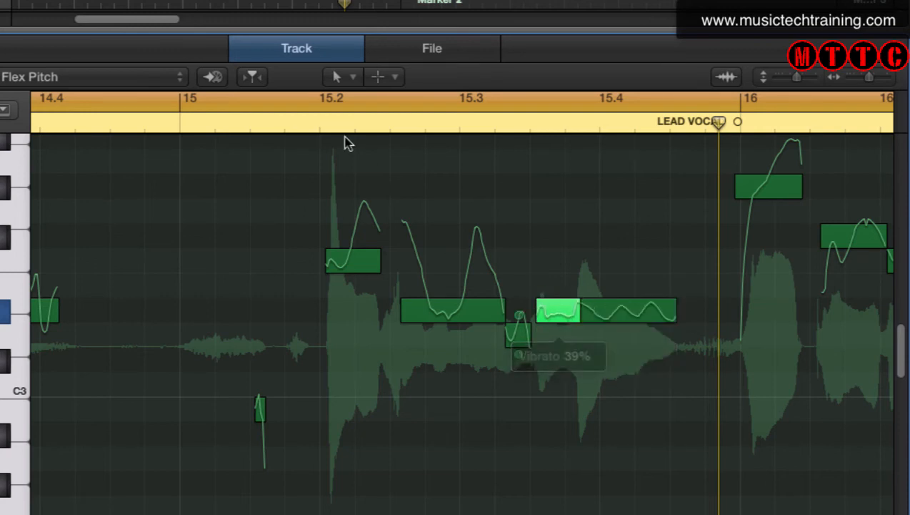
double_click(306, 120)
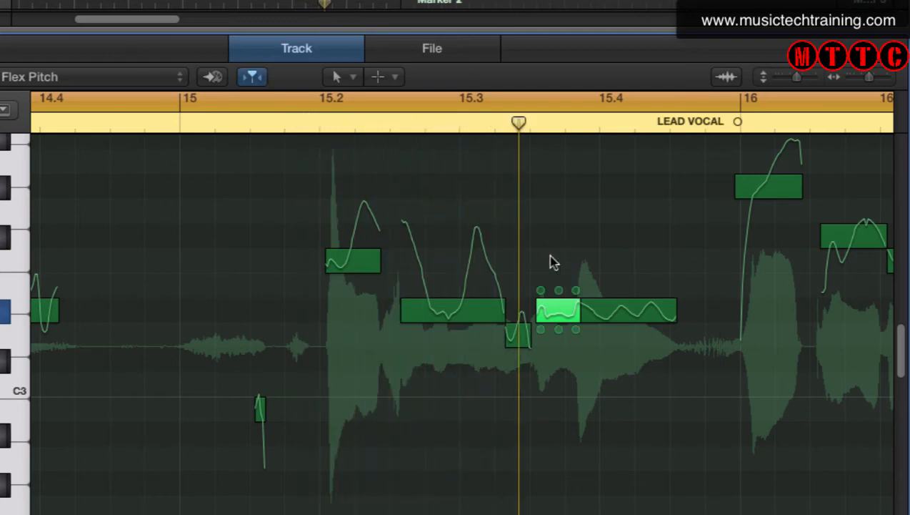
Try nearly flattening the vibrato on the second half of the split note at 15.4 and audition it
mouse_move(629, 307)
drag(629, 330, 628, 345)
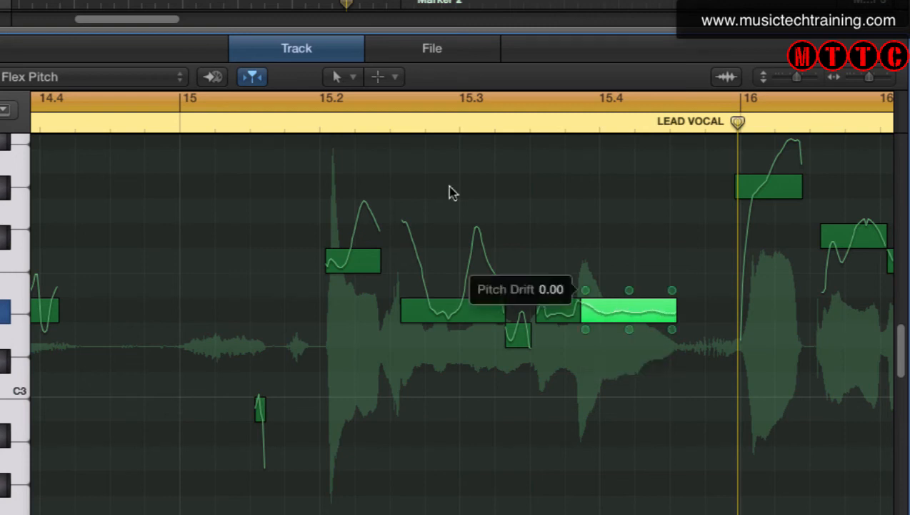
click(303, 125)
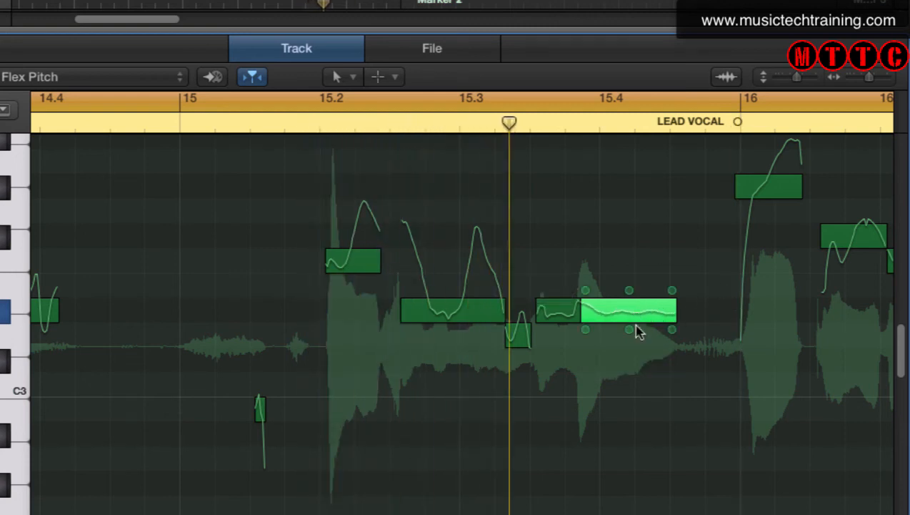
mouse_move(634, 336)
mouse_move(633, 303)
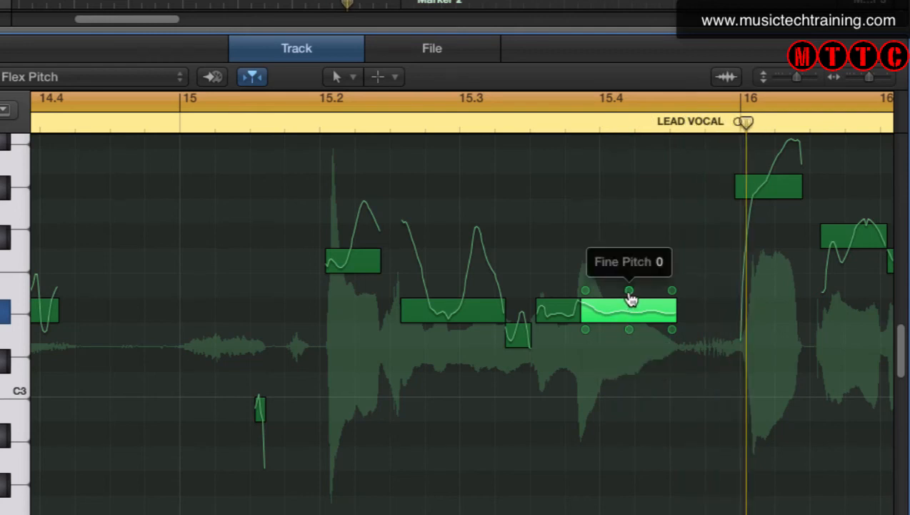
Restore a moderate vibrato on the second half of the note at 15.4 and audition the phrase soloed and unsoloed
drag(634, 337, 626, 283)
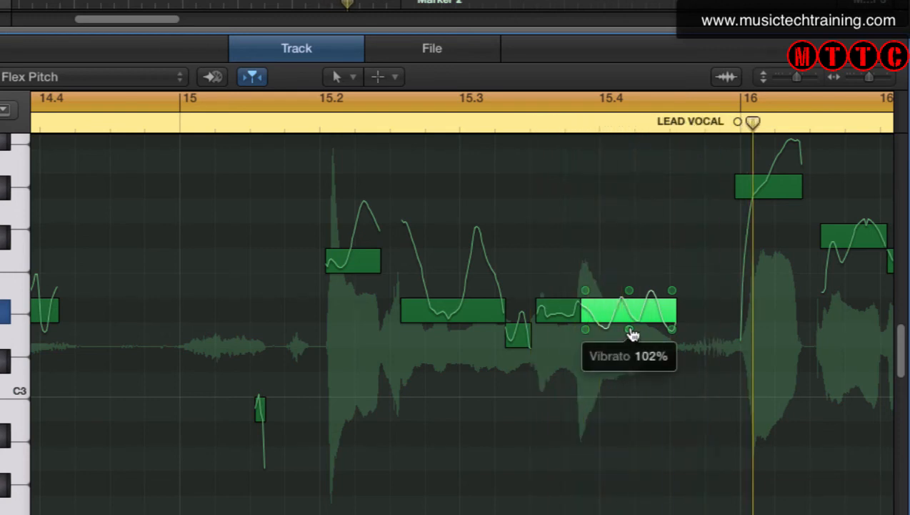
drag(632, 332, 632, 353)
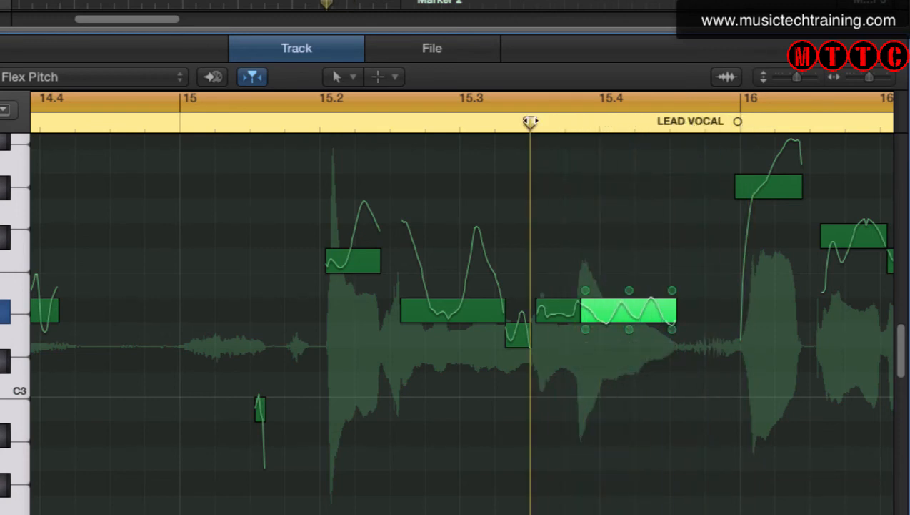
click(207, 100)
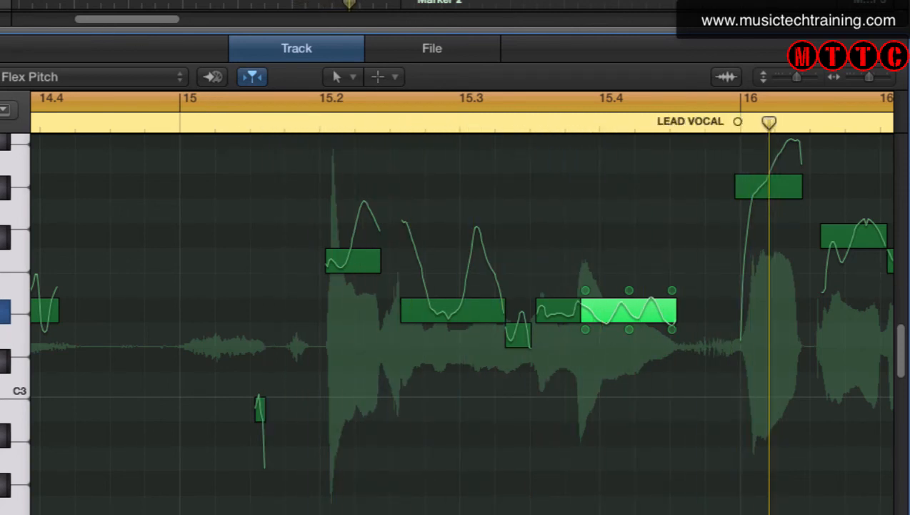
key(ctrl+s)
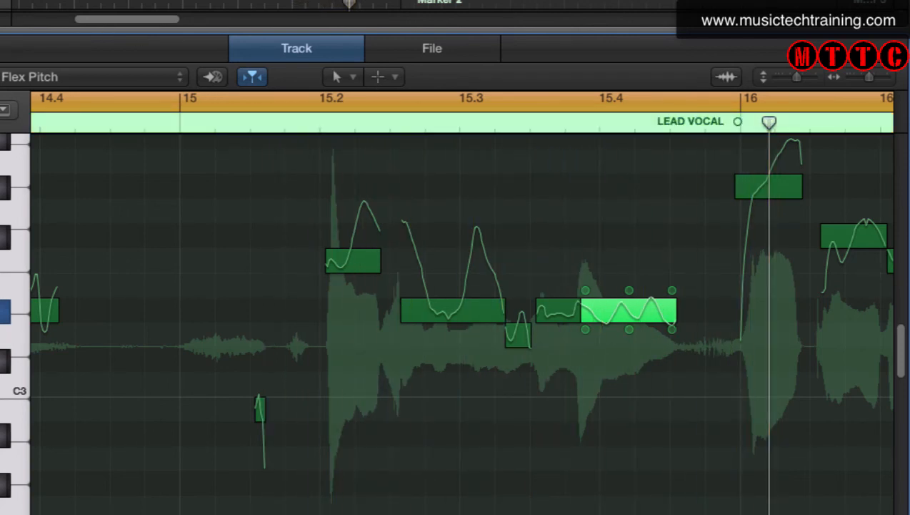
click(312, 124)
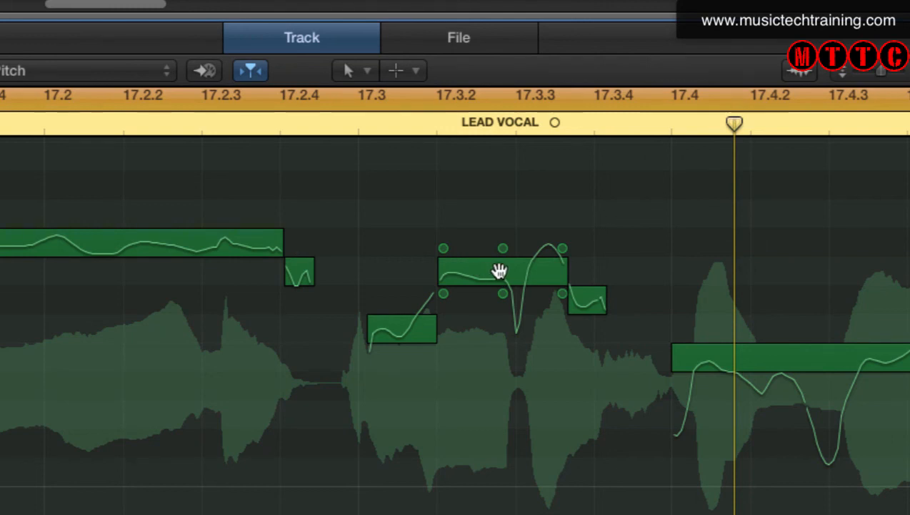
Audition the phrase around 17.3, checking the note at 17.3.2 and the short note following it
click(499, 270)
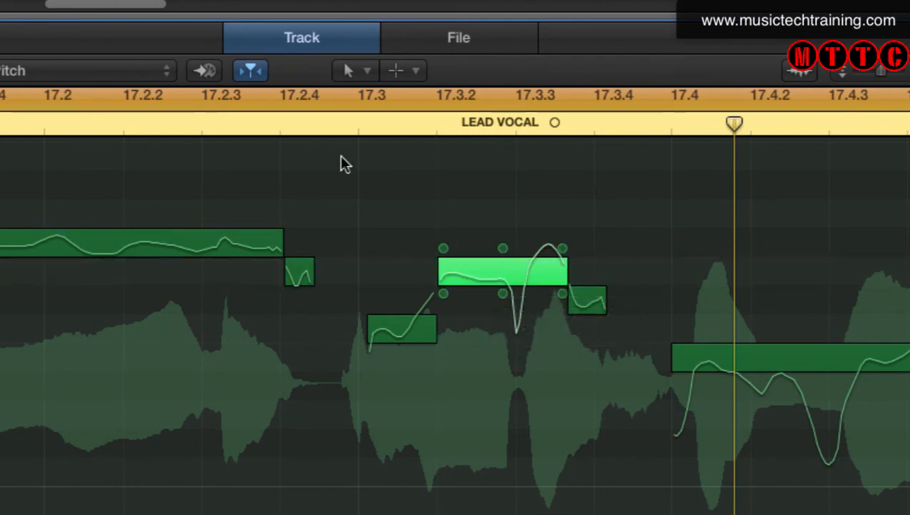
click(358, 122)
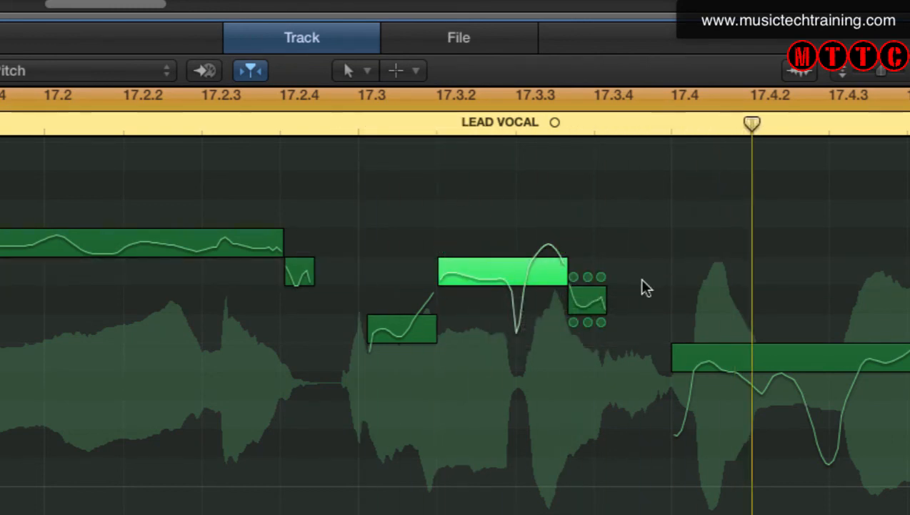
click(596, 300)
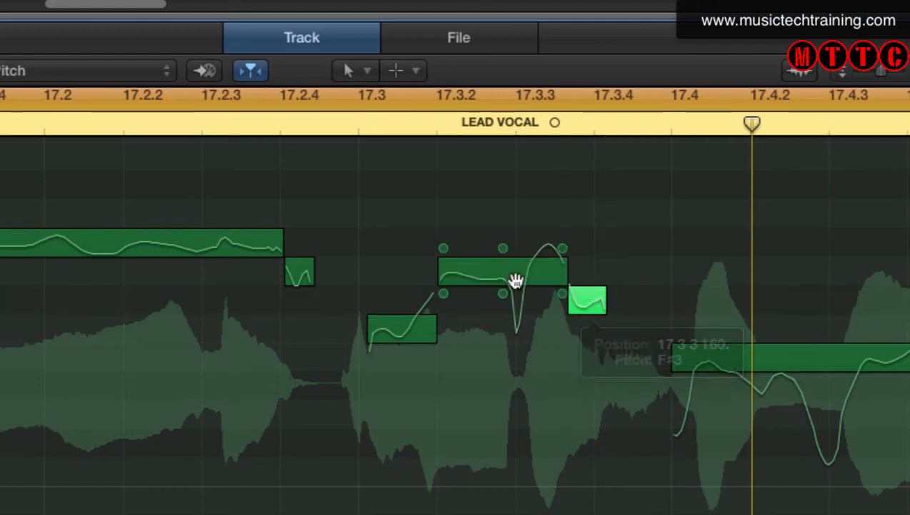
click(516, 279)
click(326, 122)
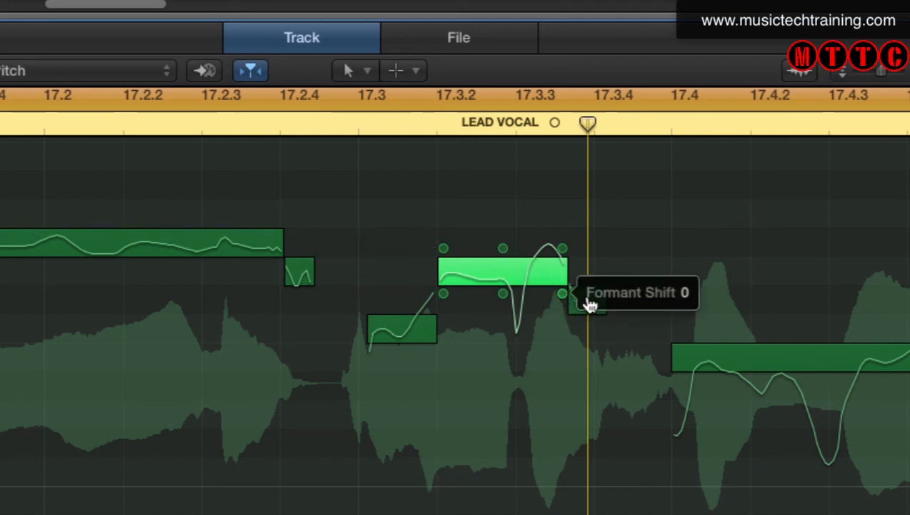
Lower the short note just before 17.3.4 by one semitone and audition it with the long note at 17.4
drag(587, 309, 586, 349)
key(space)
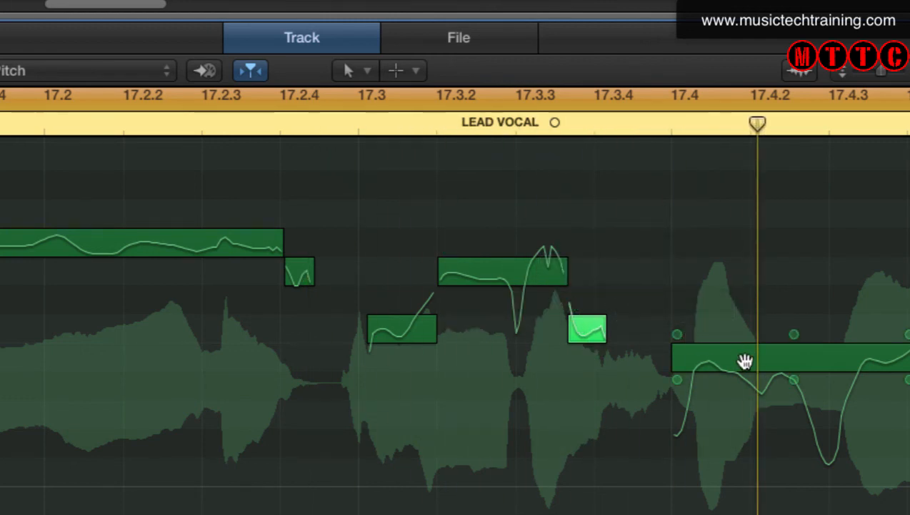
click(746, 372)
mouse_move(745, 371)
mouse_down()
mouse_move(746, 397)
mouse_move(750, 381)
mouse_up()
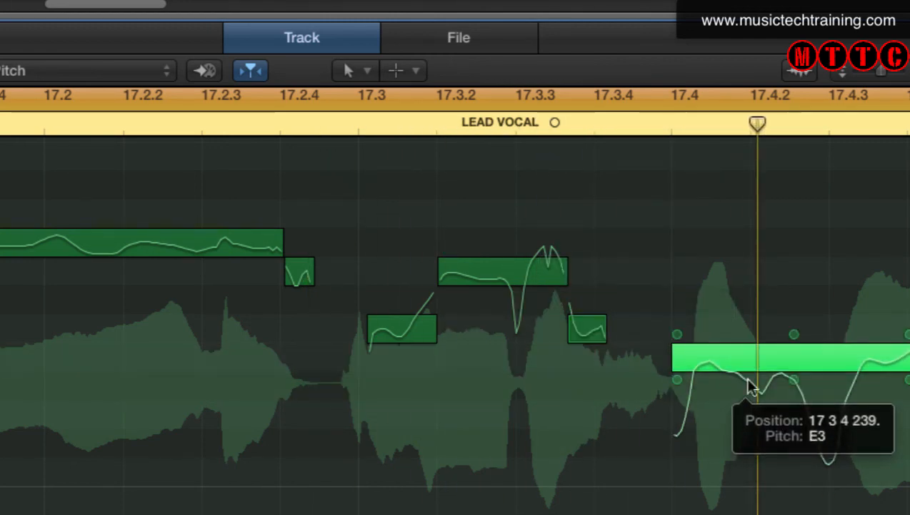
key(space)
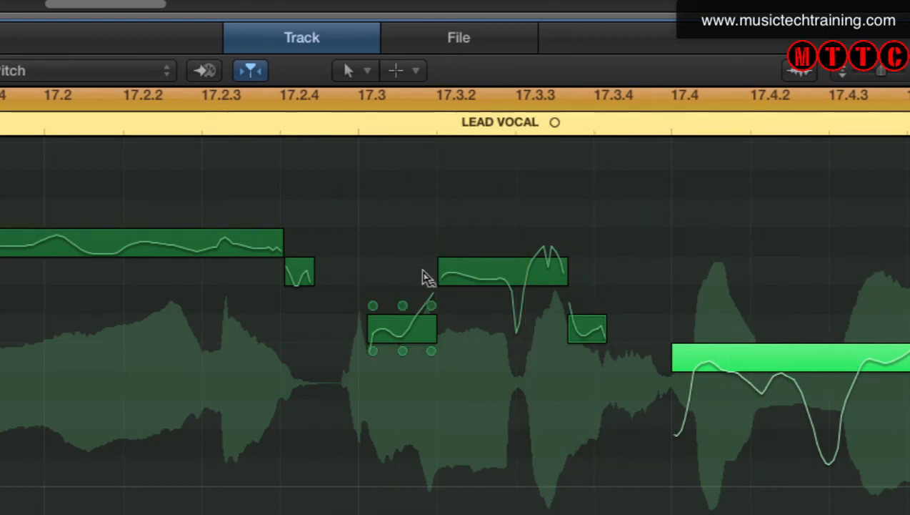
Reduce the vibrato on the long note at 17.4 and the note at 17.3.2, and replay the phrase
drag(794, 379, 794, 429)
mouse_move(524, 270)
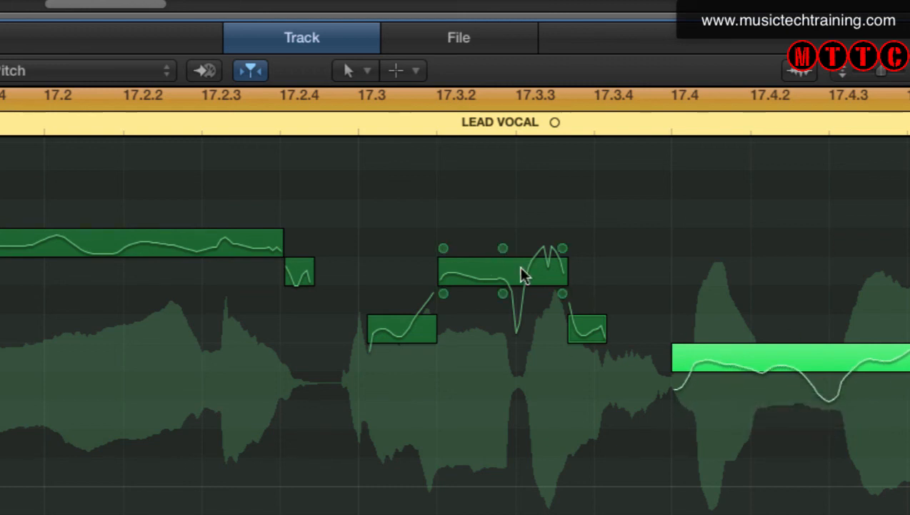
drag(503, 301, 503, 334)
key(space)
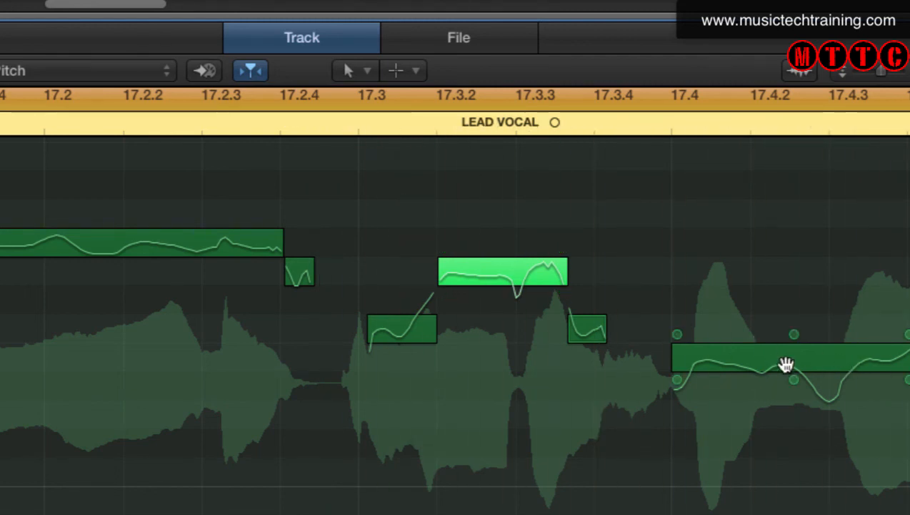
Lower the long note at 17.4 by one semitone to D#3
click(786, 366)
drag(786, 373, 783, 393)
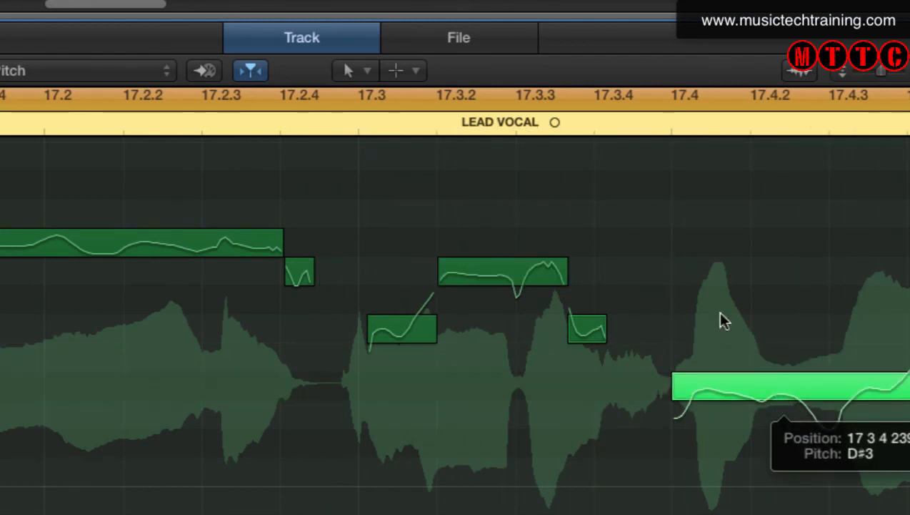
Audition the phrase from just before 17.3, then replay it from 16.4.4 to check the retuned note at 17.4
click(336, 116)
key(space)
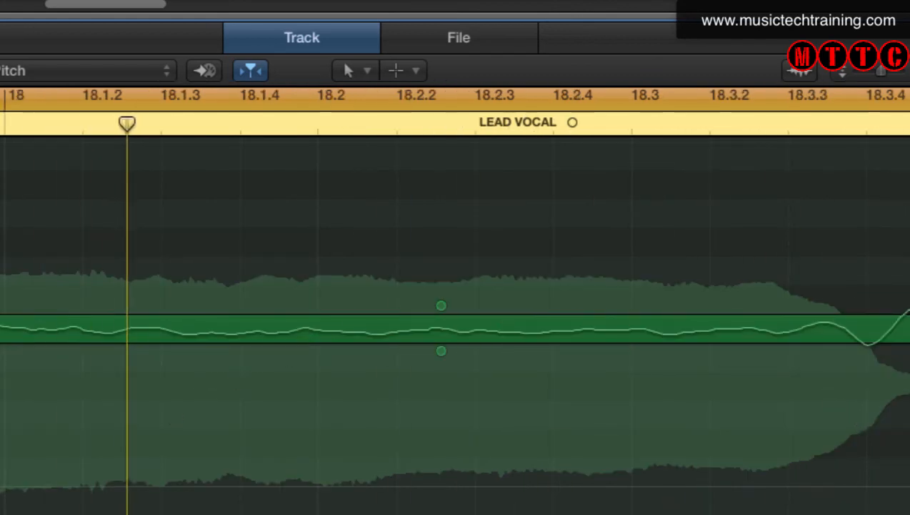
scroll(280, 453, left, 10)
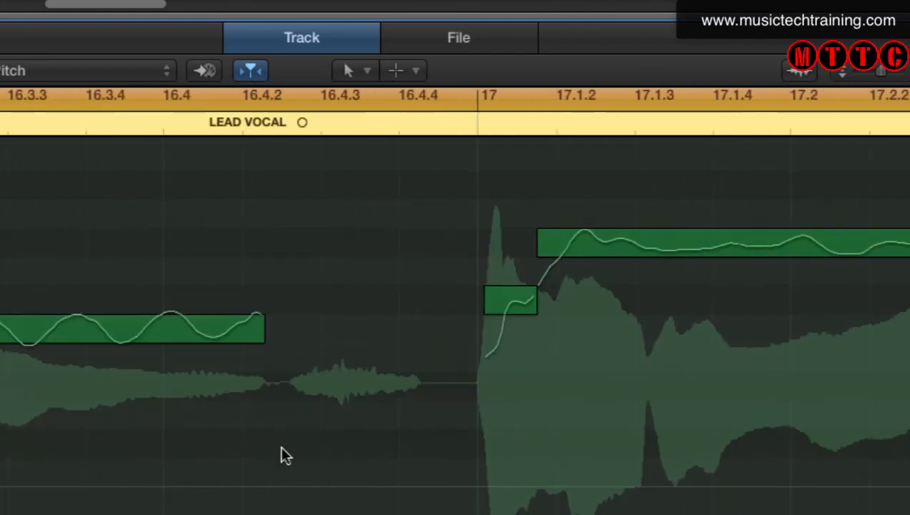
click(398, 114)
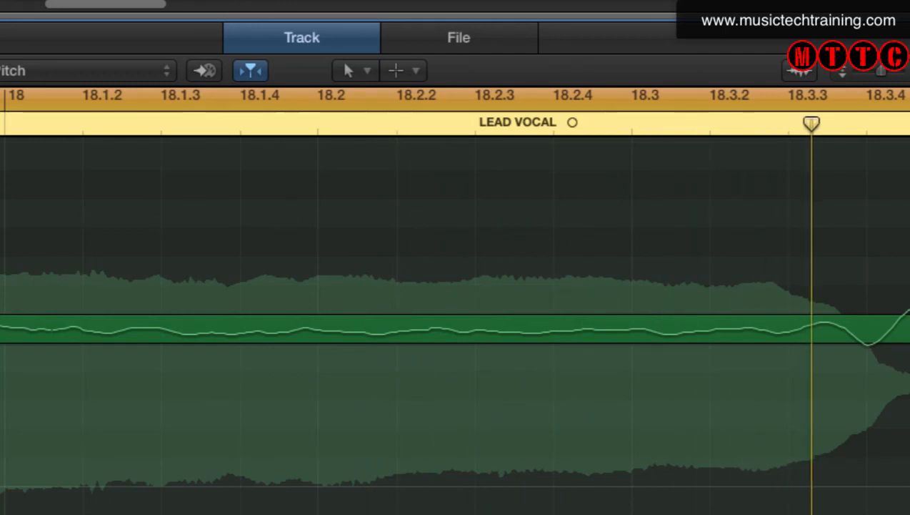
key(space)
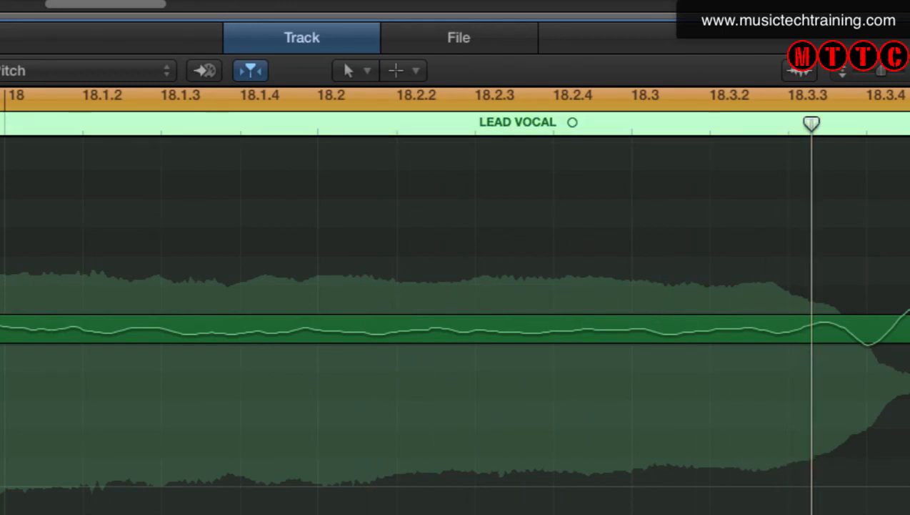
Replay the phrase leading into bar 18 and select the sustained note starting at 17.4.4
scroll(400, 177, left, 10)
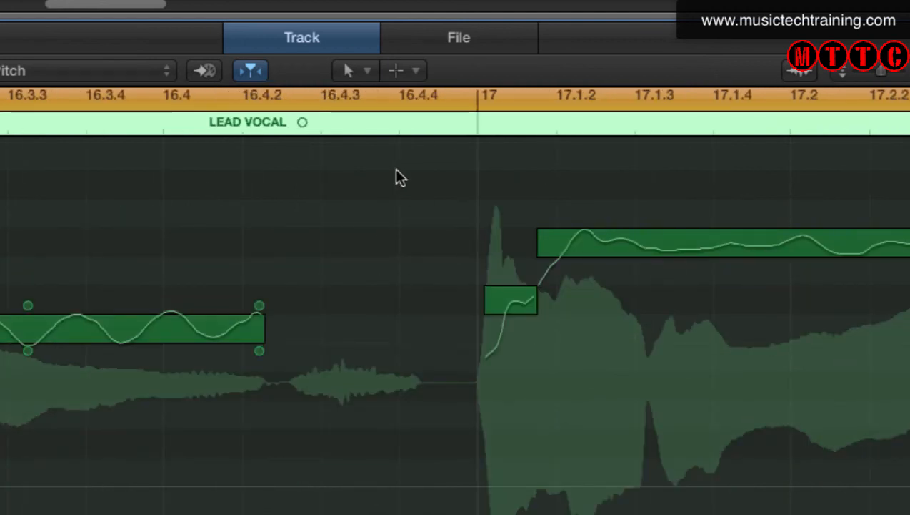
key(space)
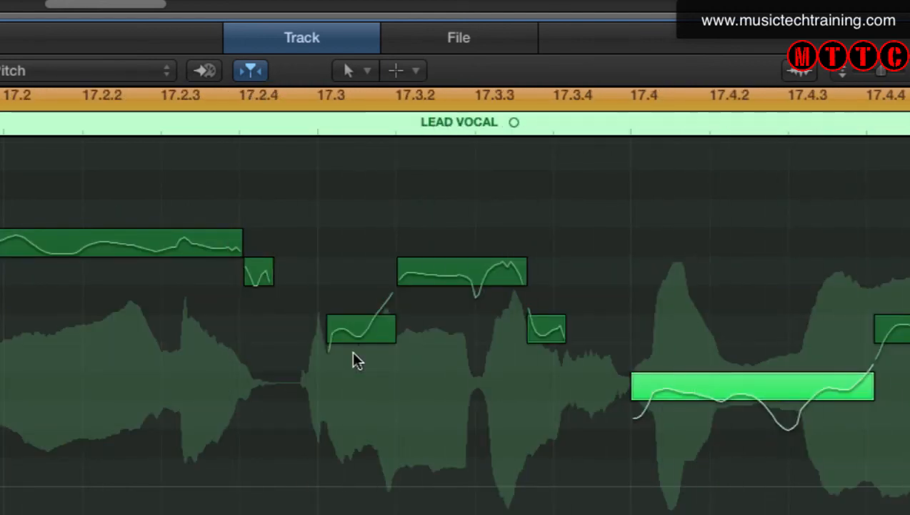
click(578, 317)
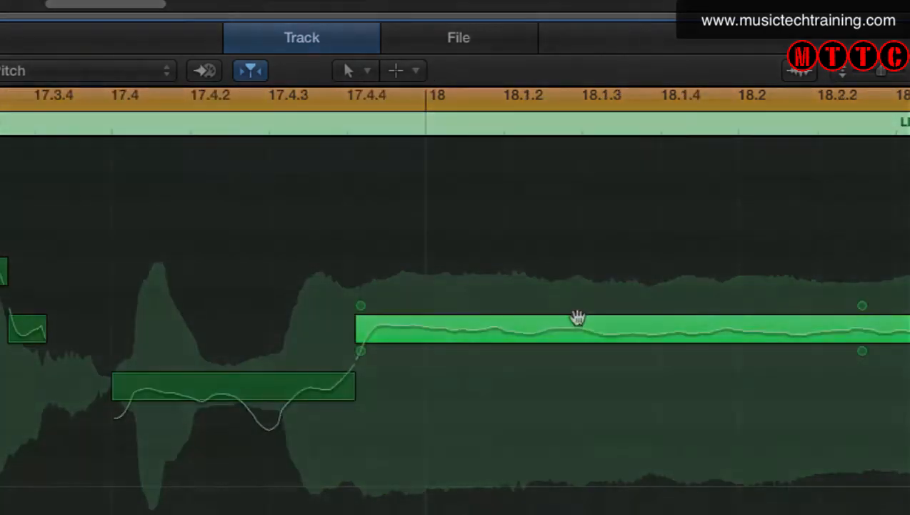